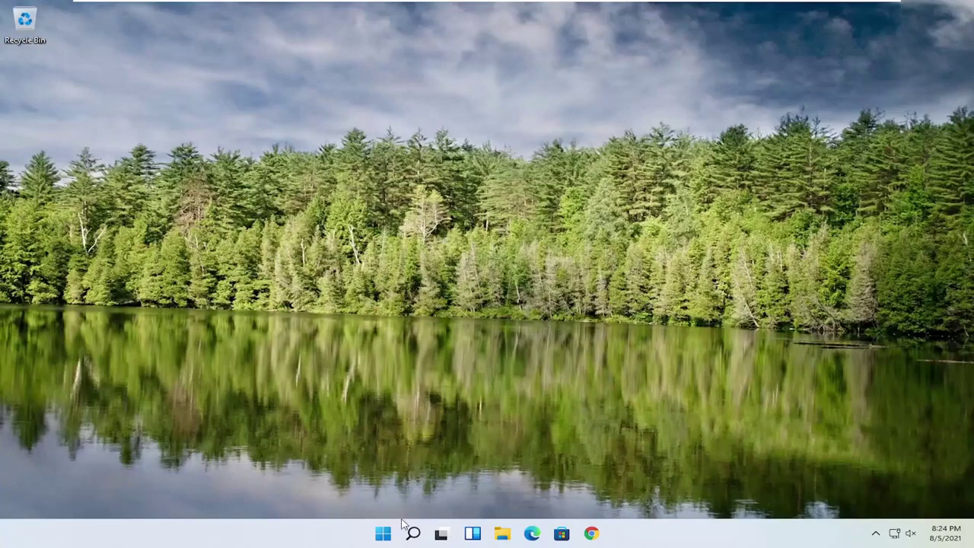
# Find regedit through the system search, run Registry Editor as administrator and allow it to make changes to the device
pyautogui.click(413, 534)
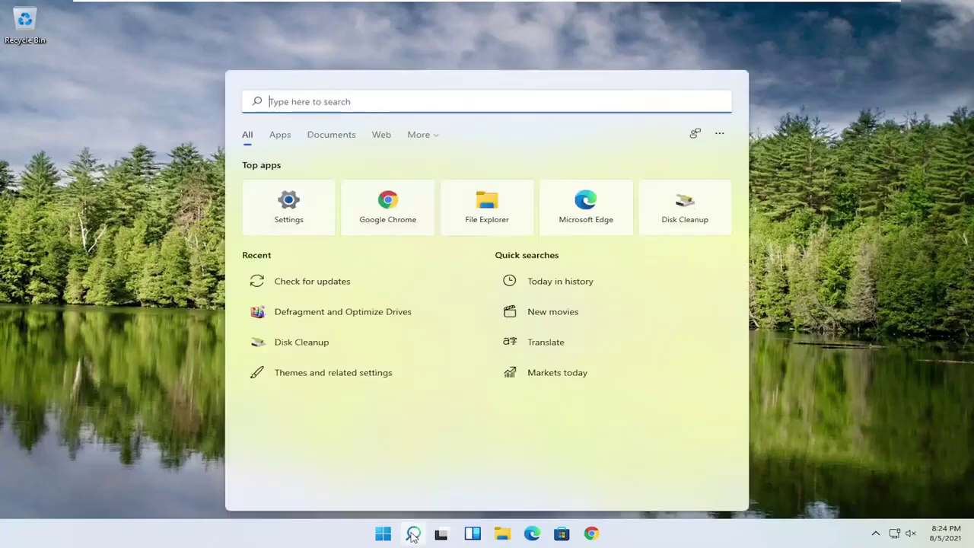
pyautogui.write('regedit')
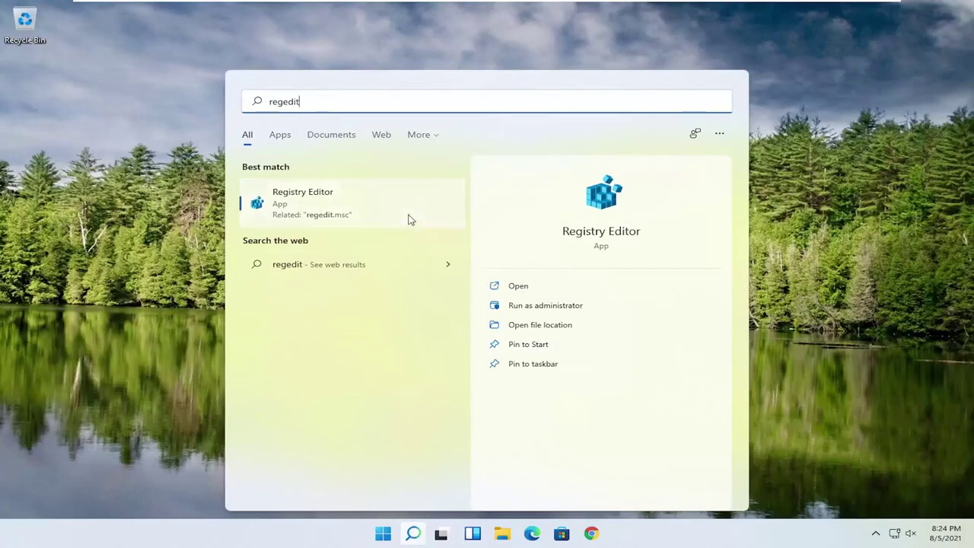
pyautogui.rightClick(289, 206)
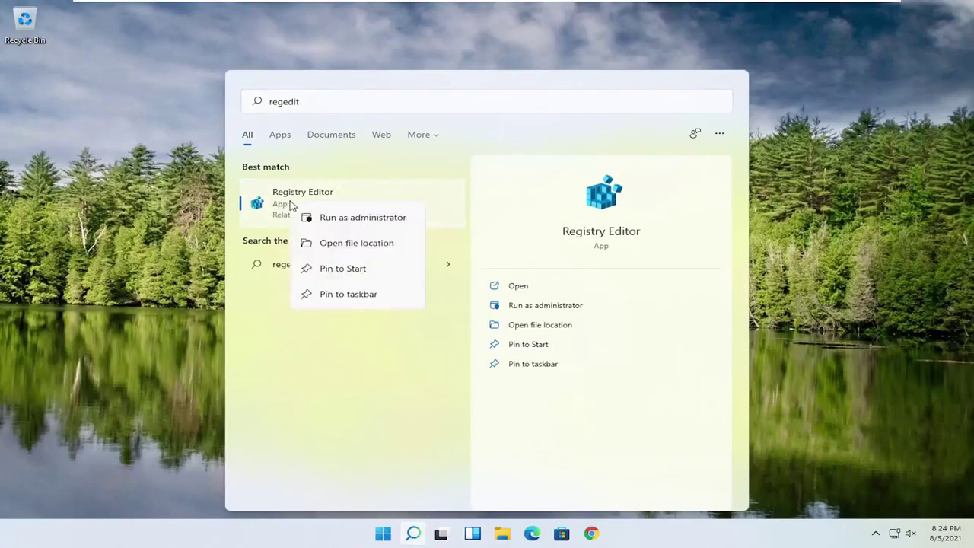
pyautogui.click(340, 219)
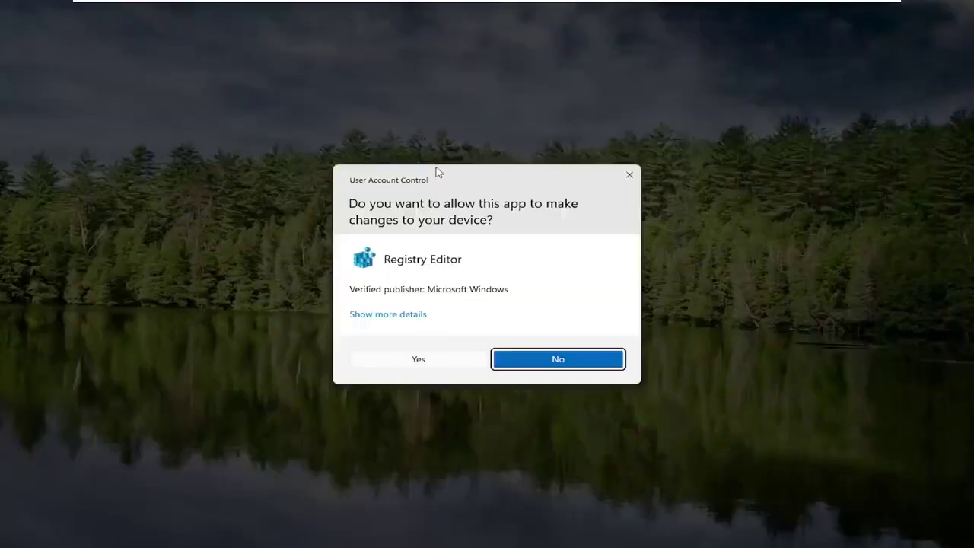
pyautogui.click(408, 361)
pyautogui.moveTo(359, 104); pyautogui.dragTo(394, 65)
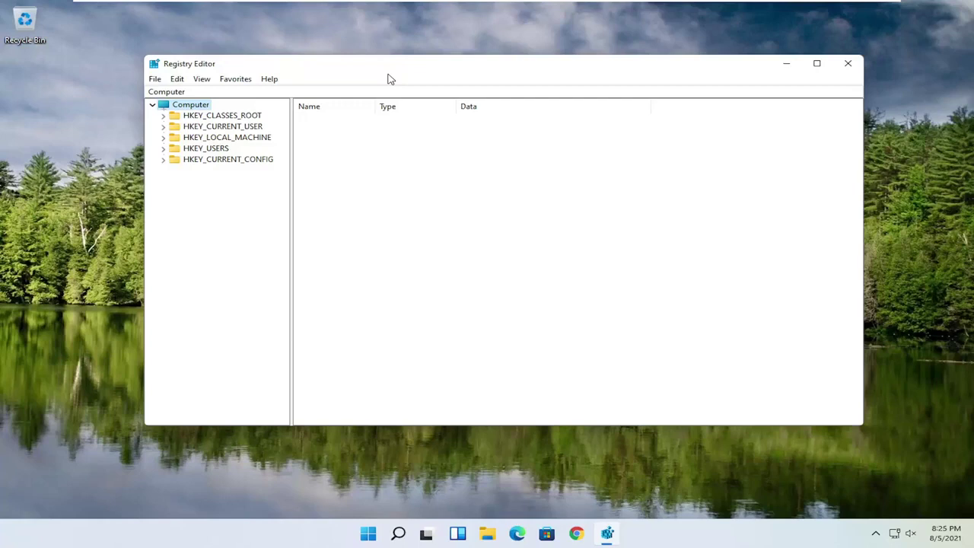
pyautogui.click(155, 79)
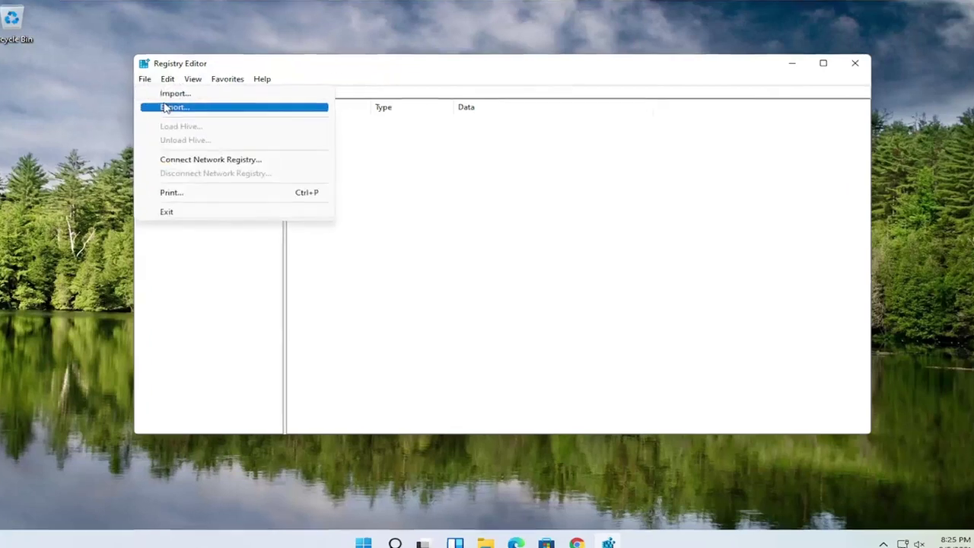
pyautogui.click(165, 107)
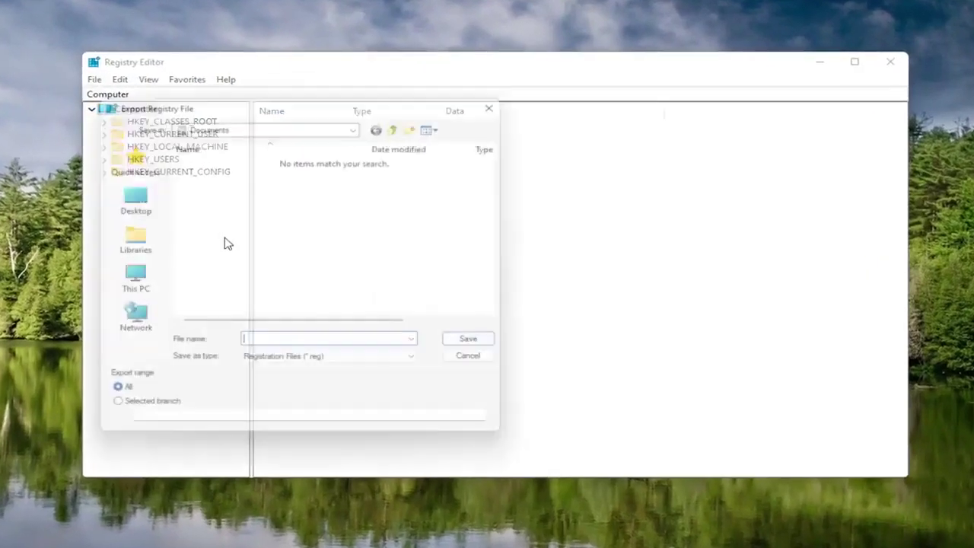
pyautogui.moveTo(192, 103); pyautogui.dragTo(337, 93)
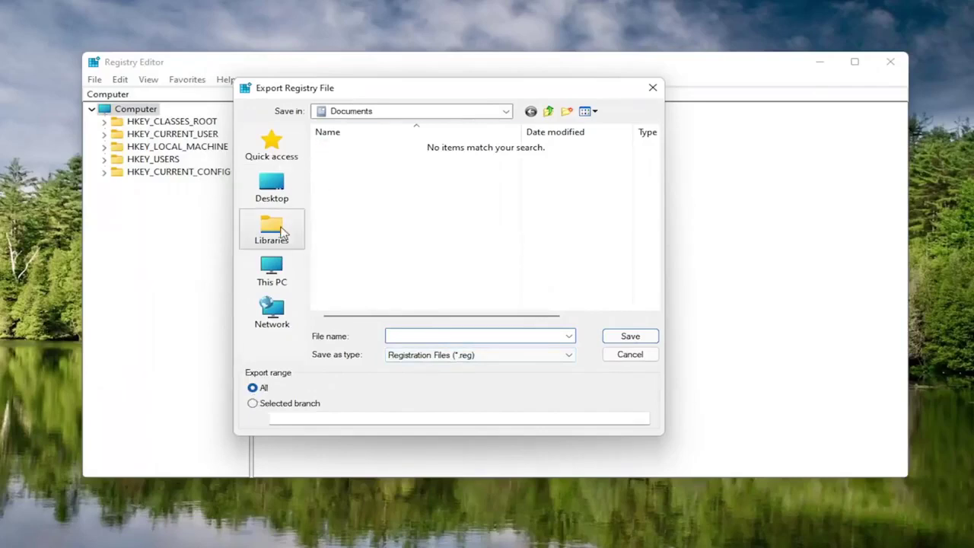
pyautogui.click(276, 183)
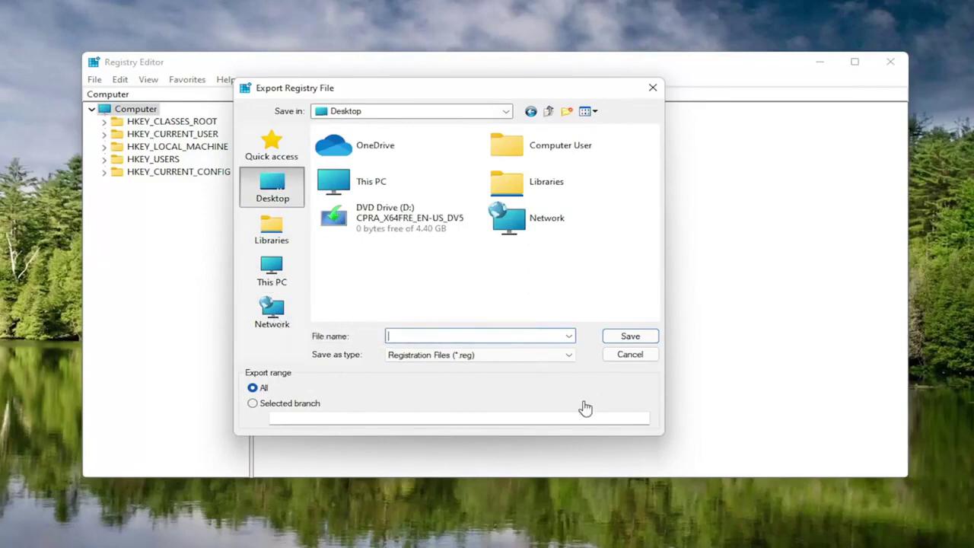
pyautogui.click(630, 355)
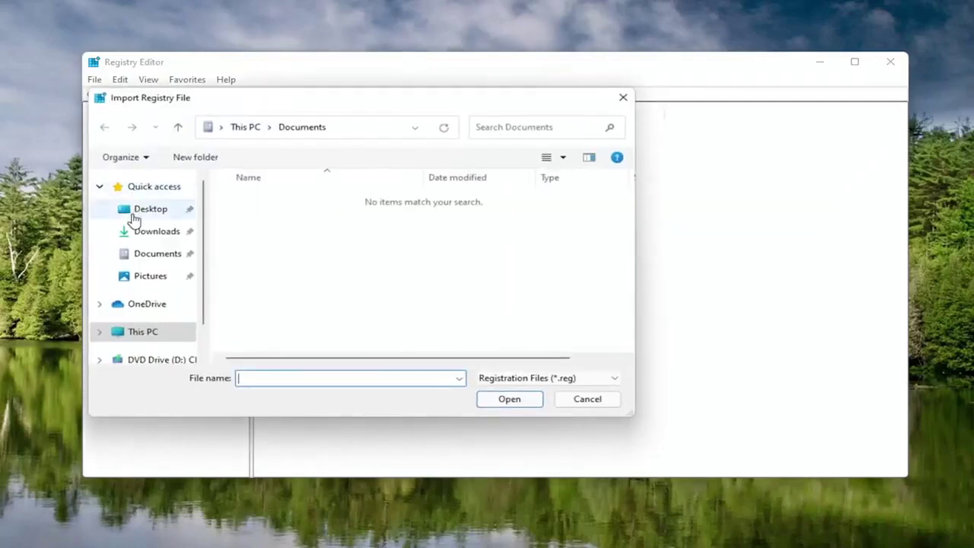
pyautogui.click(134, 210)
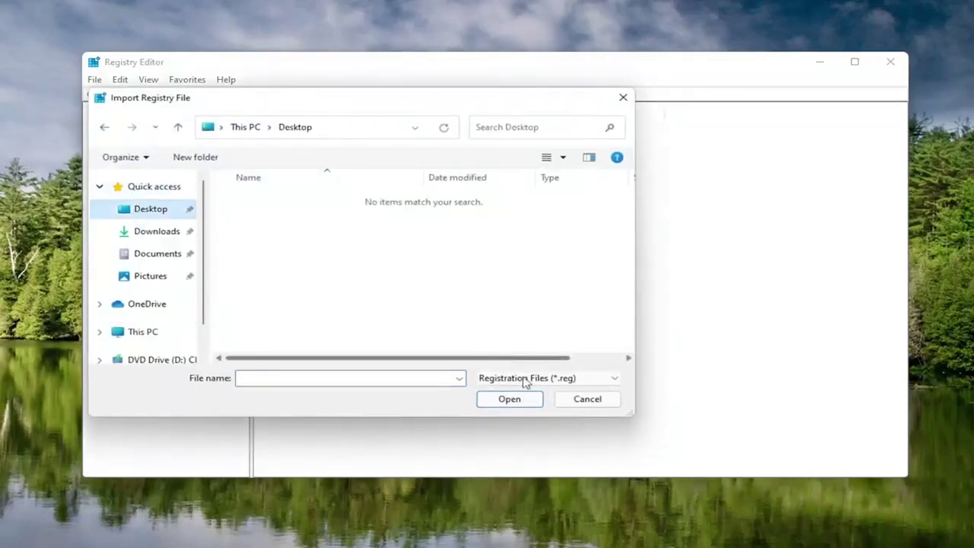
pyautogui.click(580, 400)
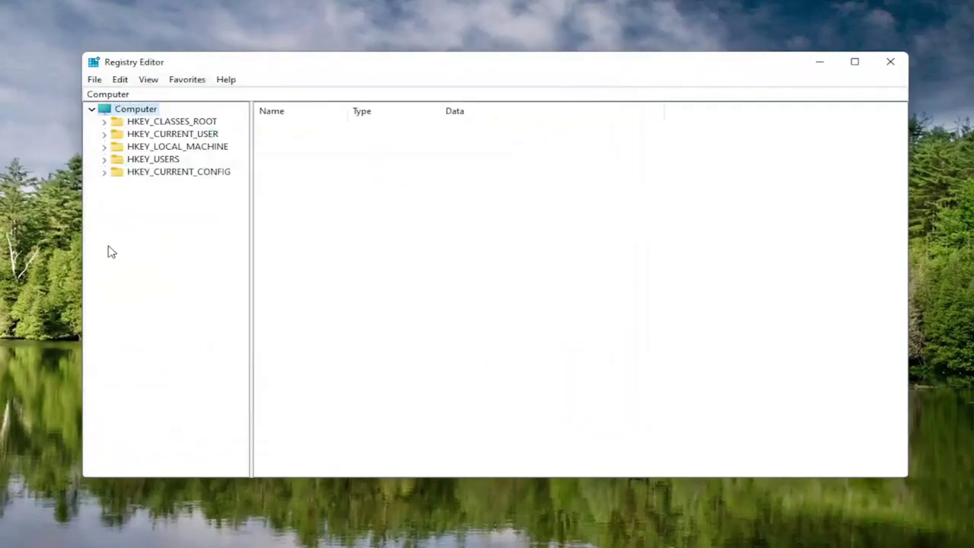
# Expand the registry path HKEY_LOCAL_MACHINE\SOFTWARE\Microsoft\Windows NT\CurrentVersion and widen the key tree
pyautogui.doubleClick(161, 148)
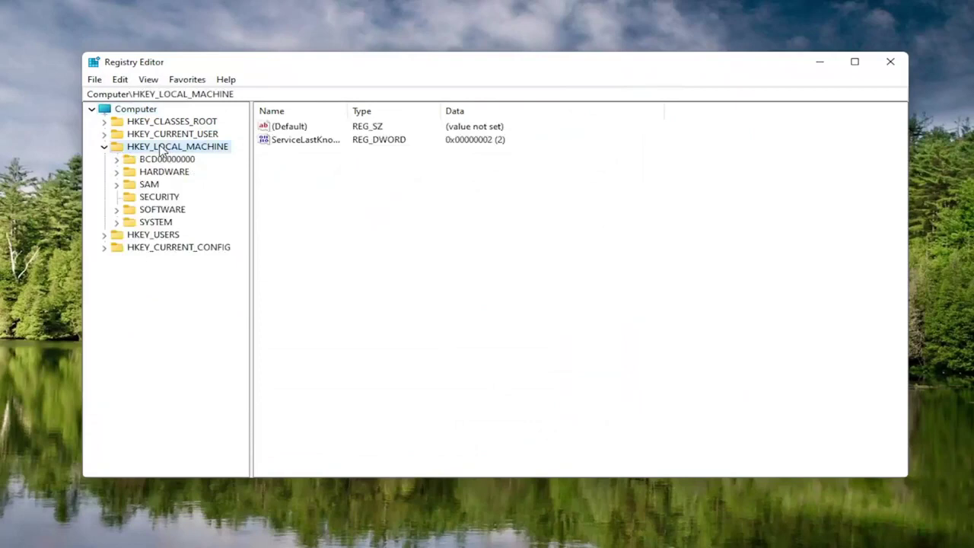
pyautogui.doubleClick(157, 214)
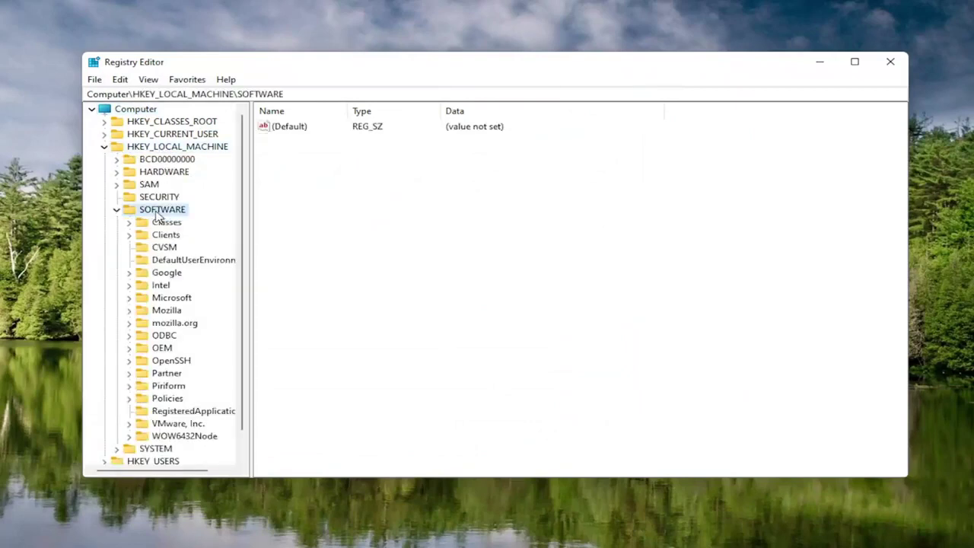
pyautogui.doubleClick(161, 299)
pyautogui.moveTo(252, 262); pyautogui.dragTo(316, 255)
pyautogui.scroll(-20, 192, 347)
pyautogui.scroll(-20, 191, 344)
pyautogui.scroll(-7, 189, 327)
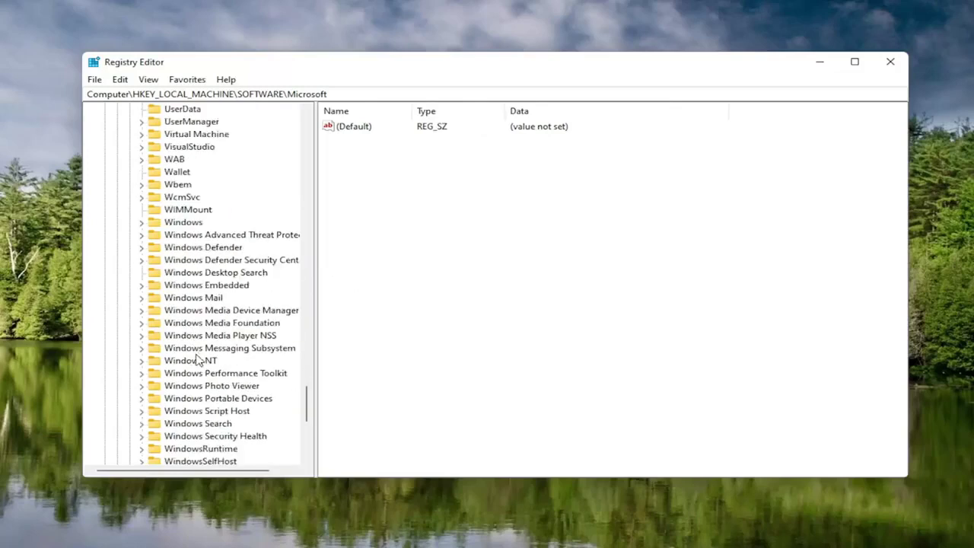
pyautogui.doubleClick(196, 362)
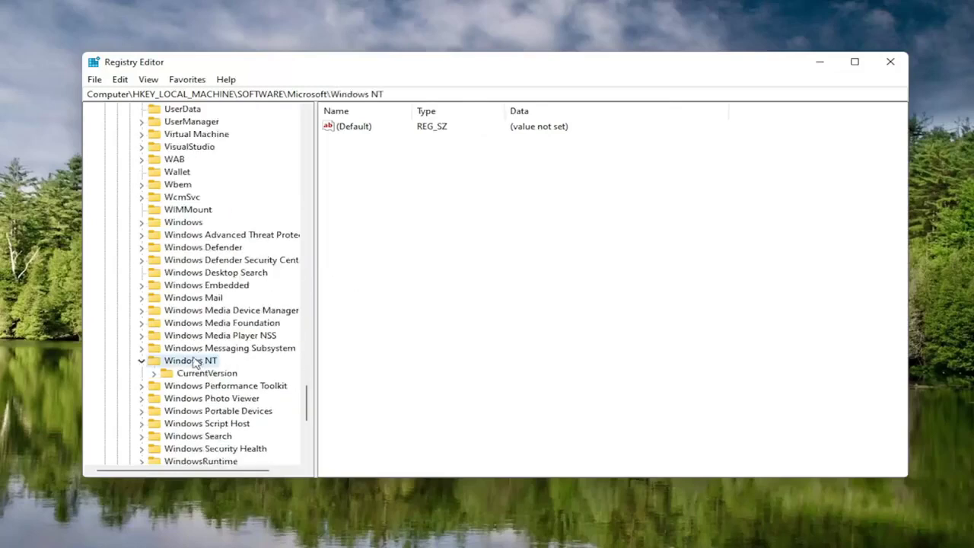
pyautogui.doubleClick(200, 374)
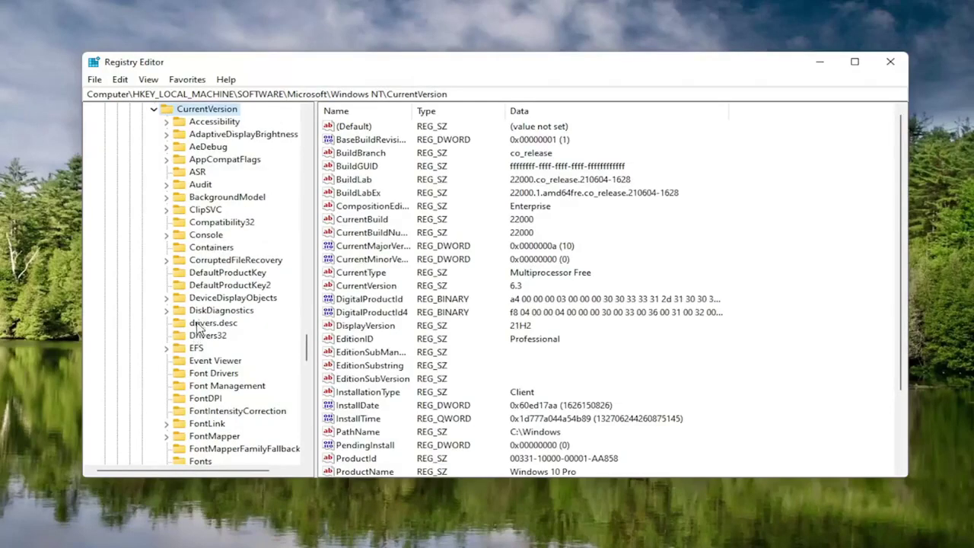
# Open the Multimedia\SystemProfile key under CurrentVersion and widen the Name column to show the full value names
pyautogui.scroll(-7, 197, 326)
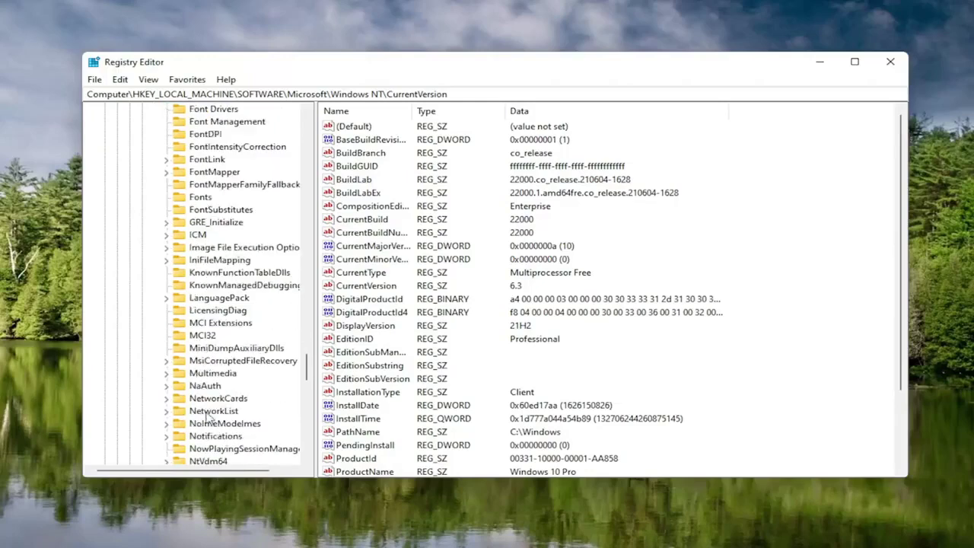
pyautogui.scroll(-1, 207, 415)
pyautogui.click(210, 337)
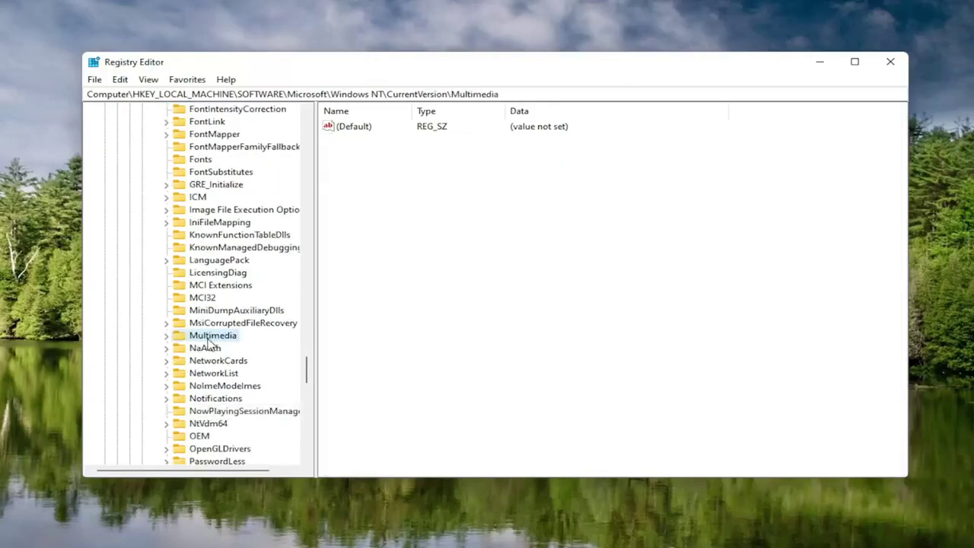
pyautogui.doubleClick(209, 338)
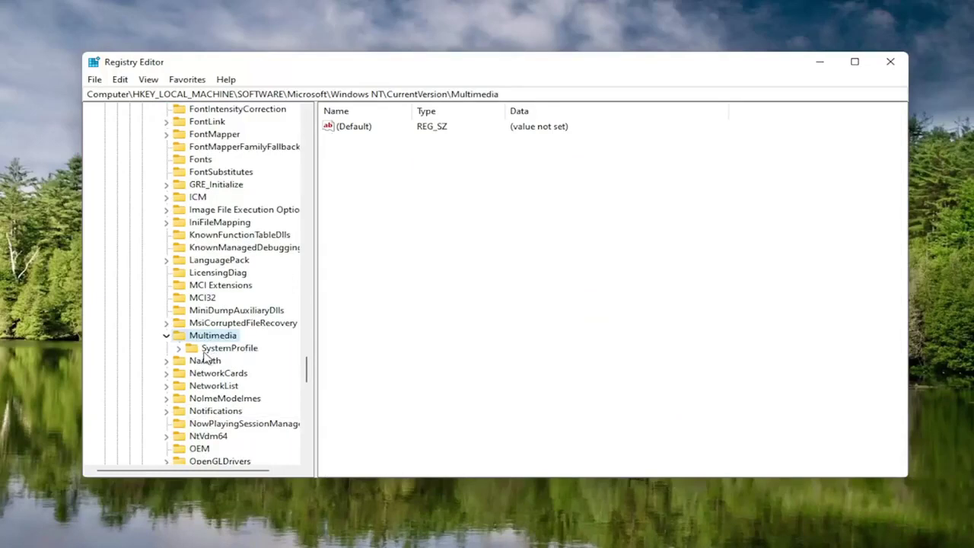
pyautogui.click(203, 352)
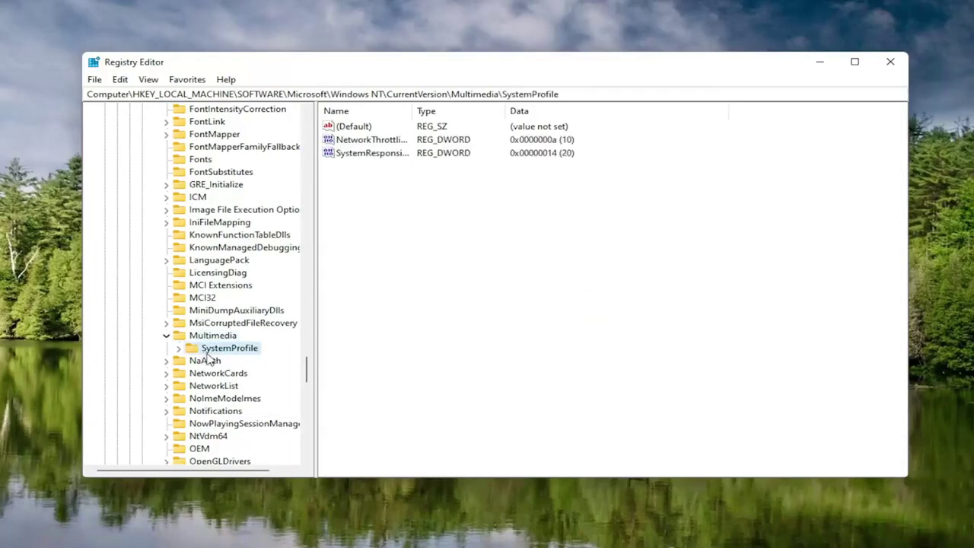
pyautogui.moveTo(413, 114); pyautogui.dragTo(507, 113)
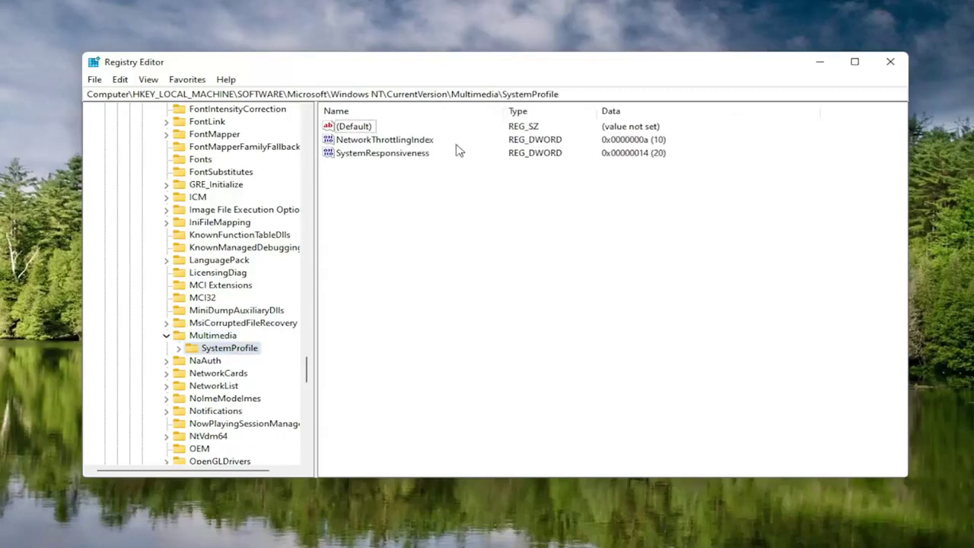
# Set the NetworkThrottlingIndex value data to FFFFFFFF in hexadecimal and save it
pyautogui.doubleClick(389, 140)
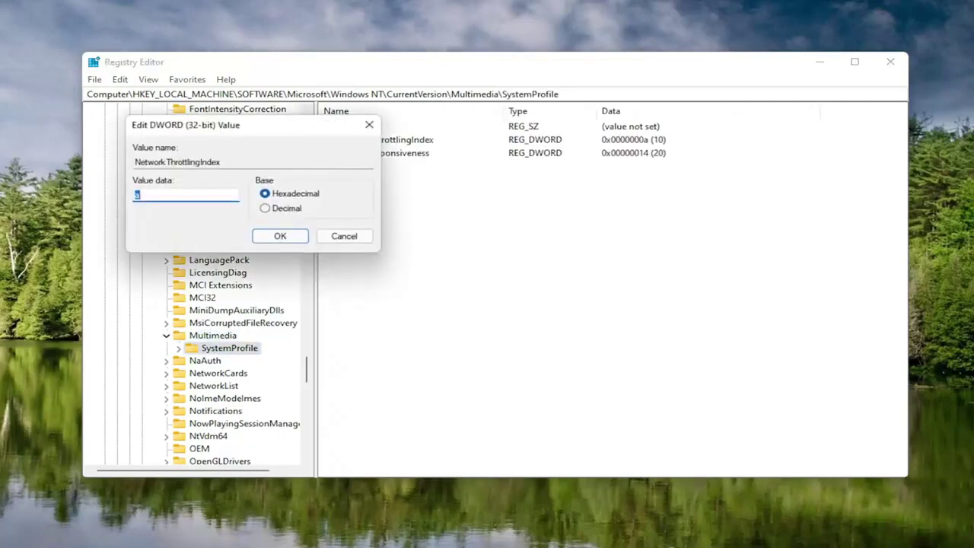
pyautogui.click(139, 197)
pyautogui.moveTo(211, 130); pyautogui.dragTo(497, 163)
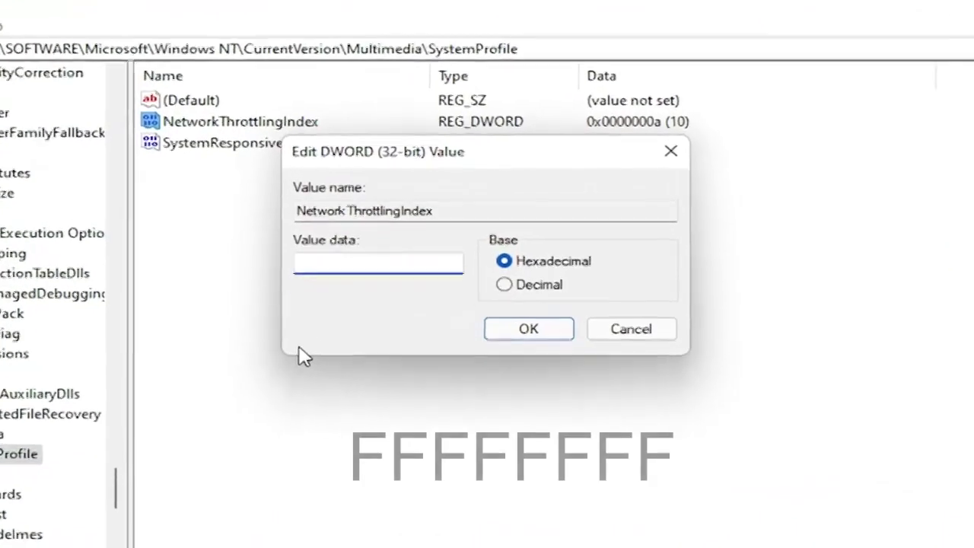
pyautogui.write('FFFF')
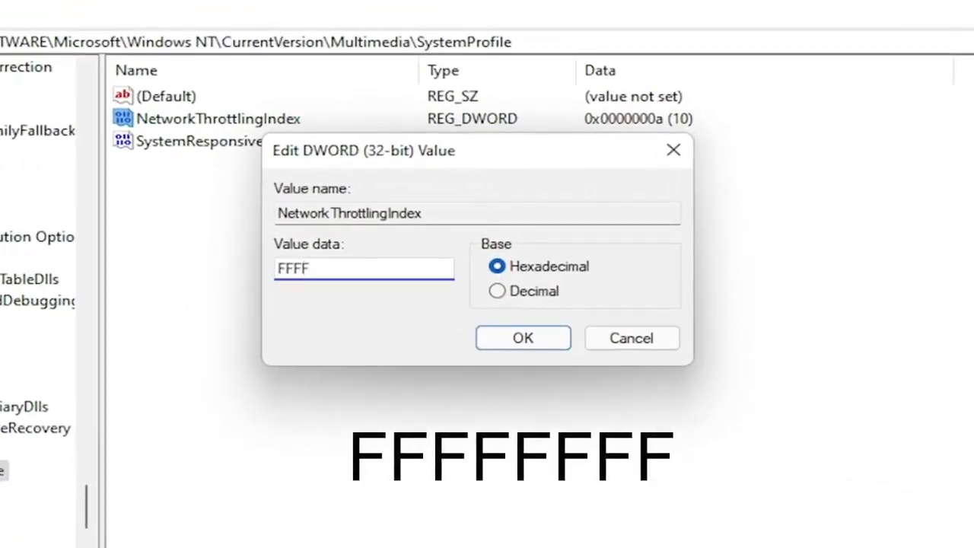
pyautogui.write('FFFF')
pyautogui.hotkey('shift', 'Left')
pyautogui.hotkey('shift', 'Left')
pyautogui.hotkey('shift', 'Left')
pyautogui.hotkey('shift', 'Left')
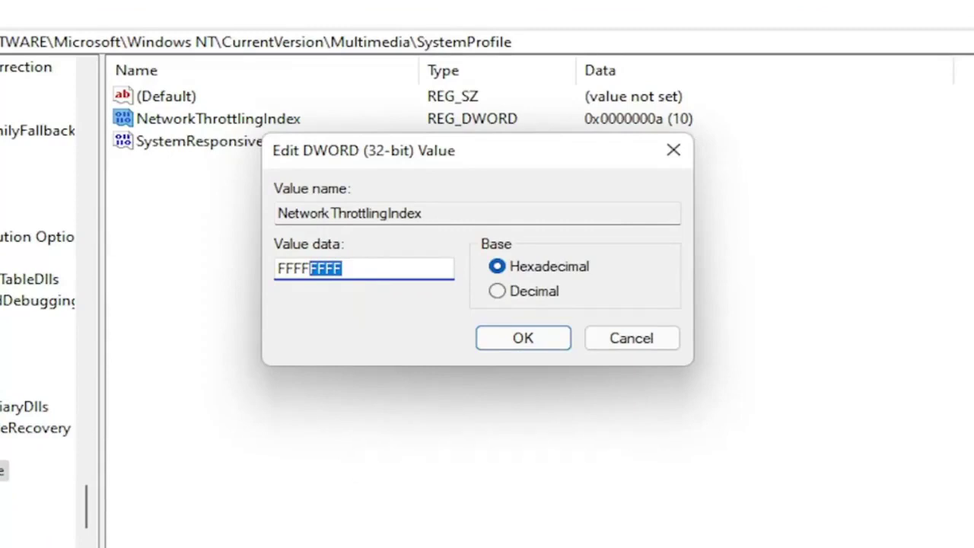
pyautogui.write('FFFF')
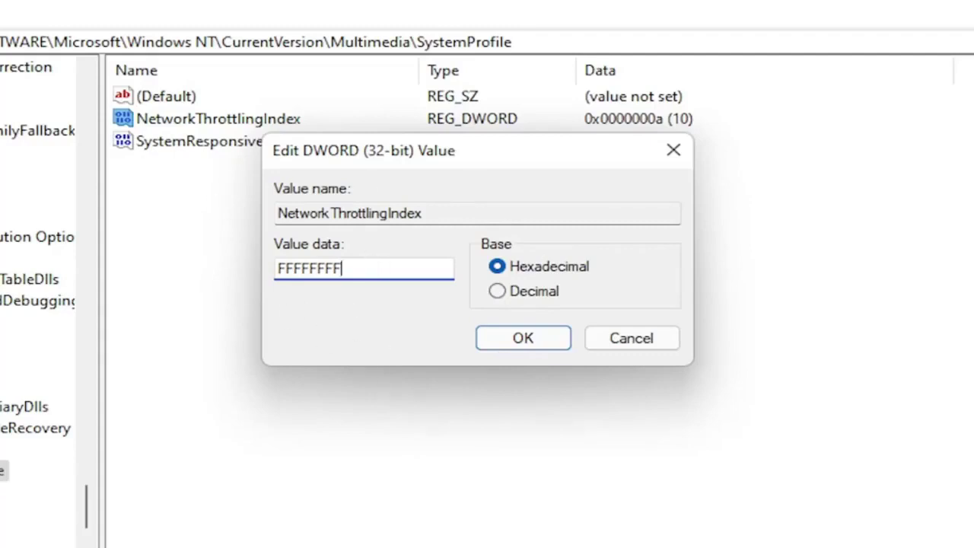
pyautogui.click(524, 340)
pyautogui.press('BackSpace')
# Collapse the Microsoft, SOFTWARE and HKEY_LOCAL_MACHINE branches in the registry tree
pyautogui.moveTo(86, 515); pyautogui.dragTo(128, 101)
pyautogui.click(56, 297)
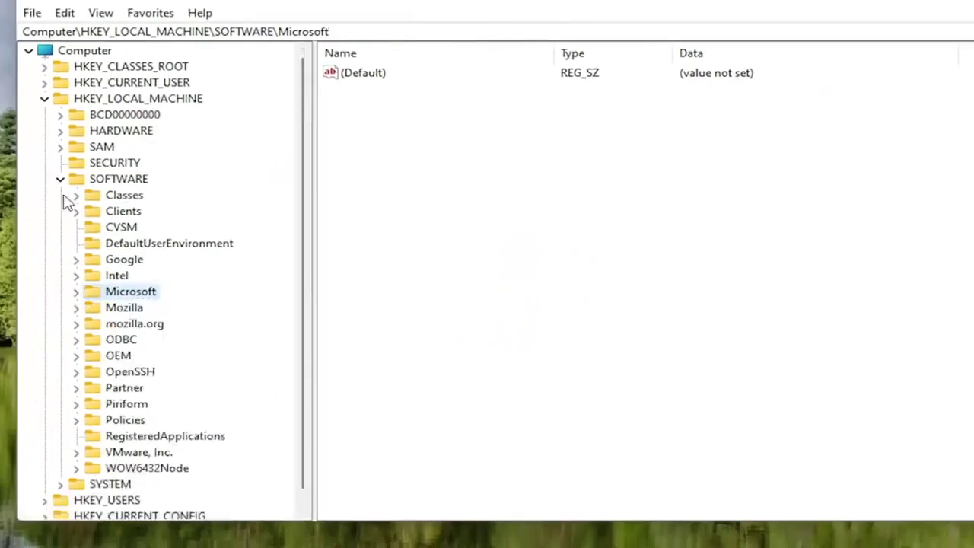
pyautogui.click(41, 183)
pyautogui.click(25, 101)
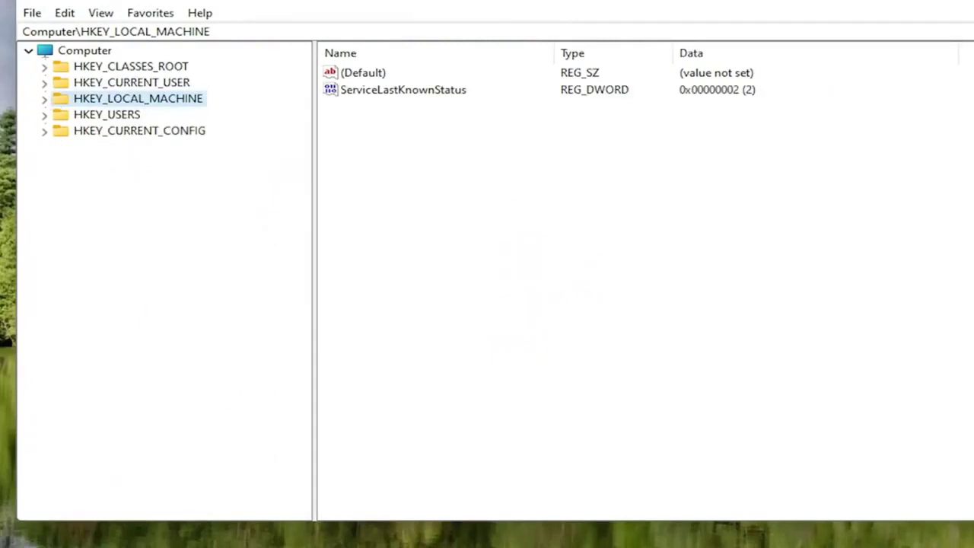
# Expand the registry path HKEY_LOCAL_MACHINE\SYSTEM\CurrentControlSet\Services
pyautogui.doubleClick(169, 101)
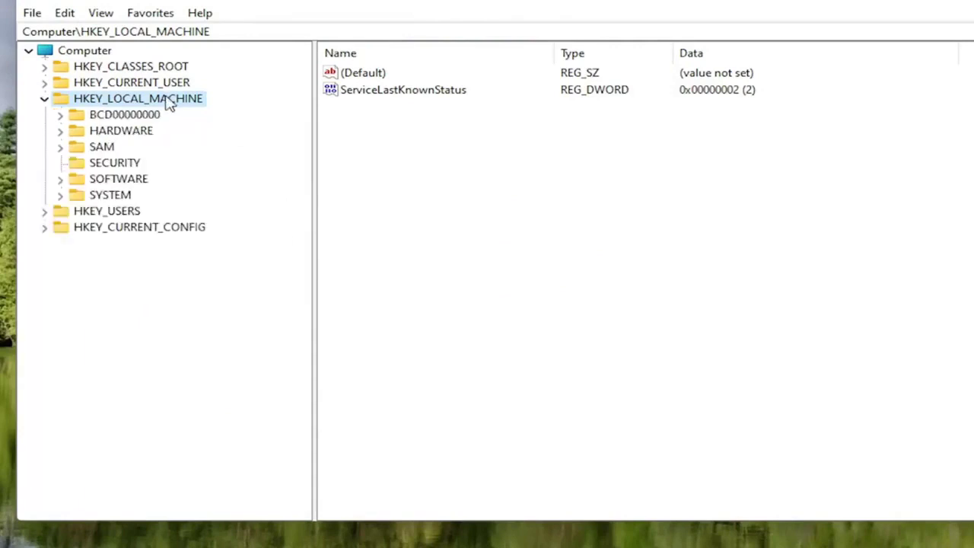
pyautogui.doubleClick(111, 195)
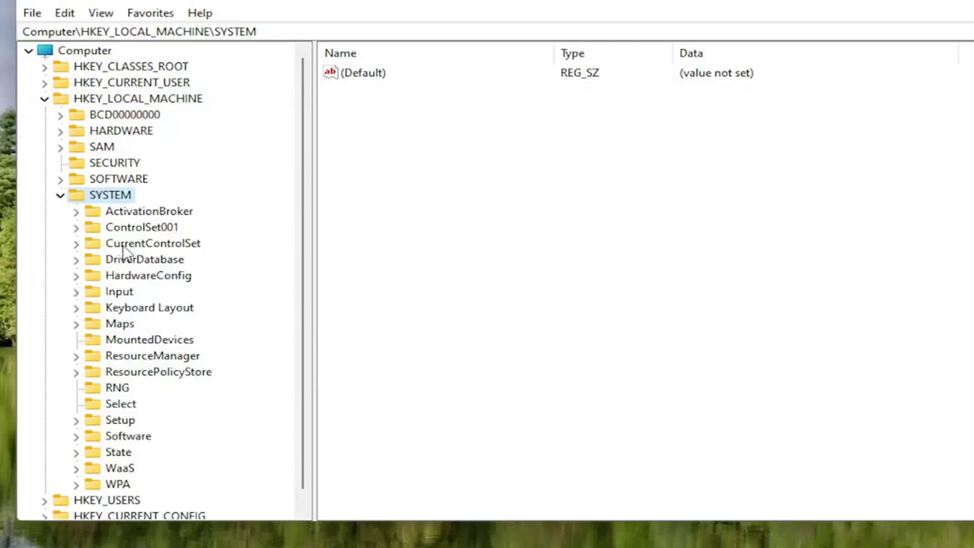
pyautogui.doubleClick(161, 246)
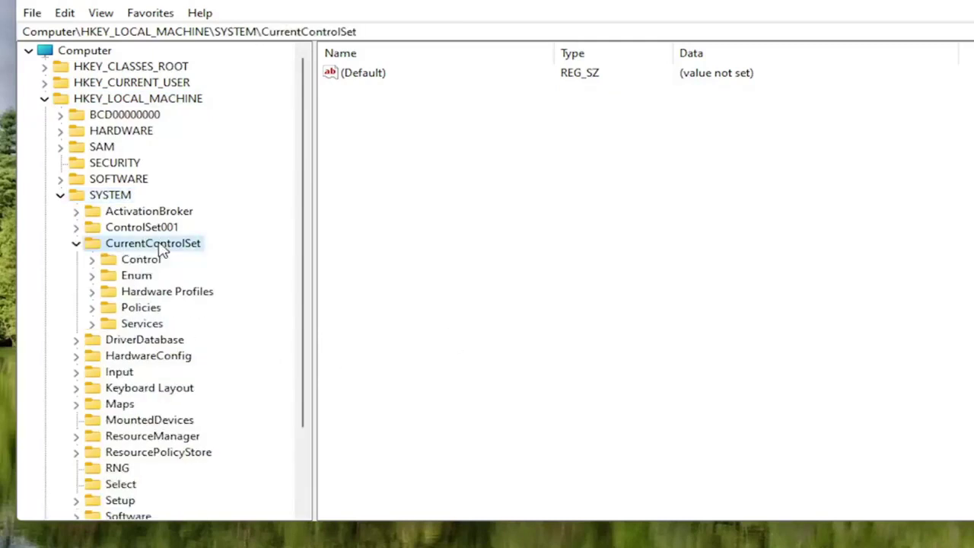
pyautogui.doubleClick(130, 326)
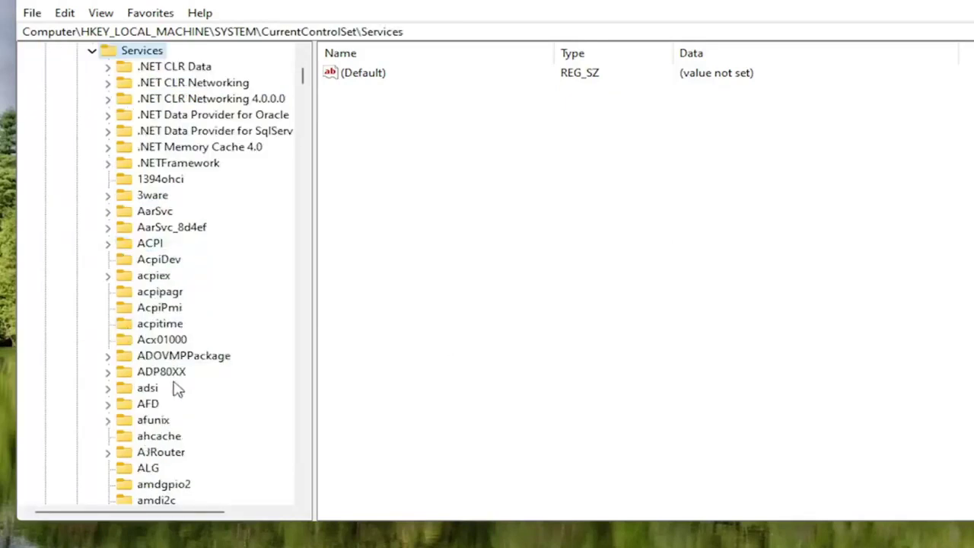
# Find and select the Tcpip key in the list under Services
pyautogui.scroll(-8, 176, 386)
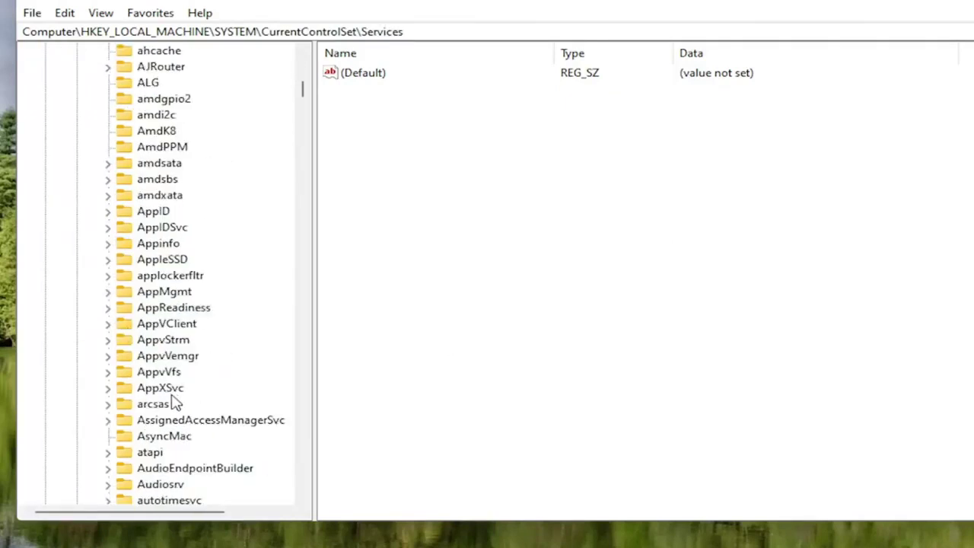
pyautogui.scroll(-12, 177, 401)
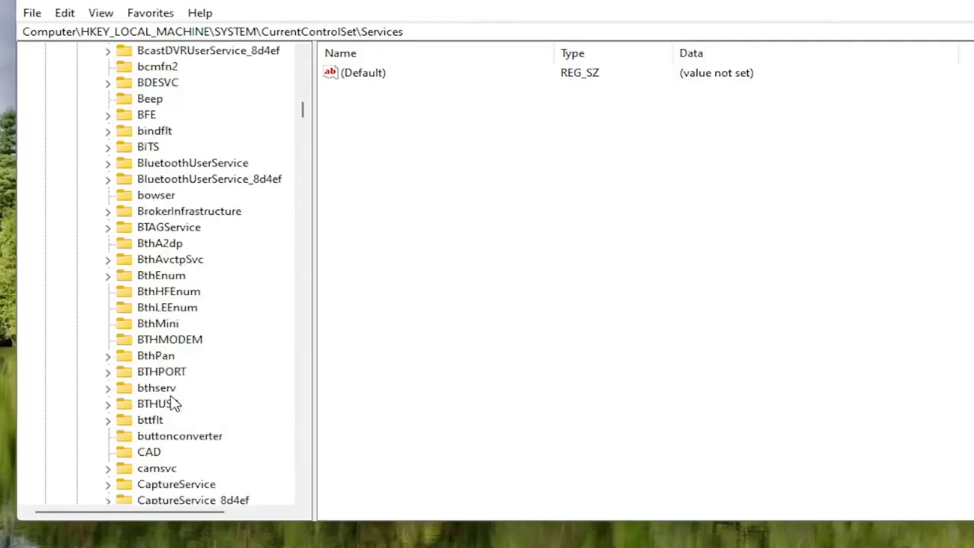
pyautogui.scroll(-17, 172, 404)
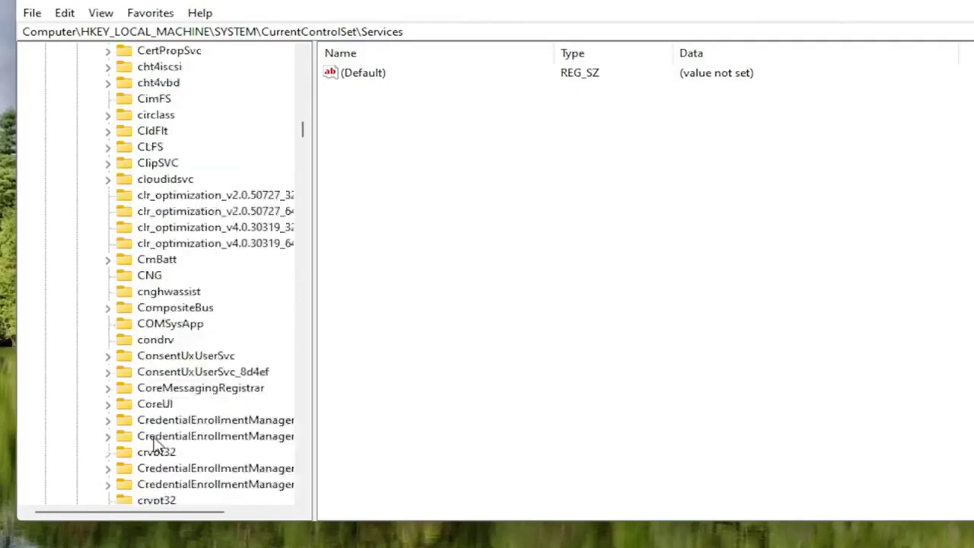
pyautogui.click(169, 362)
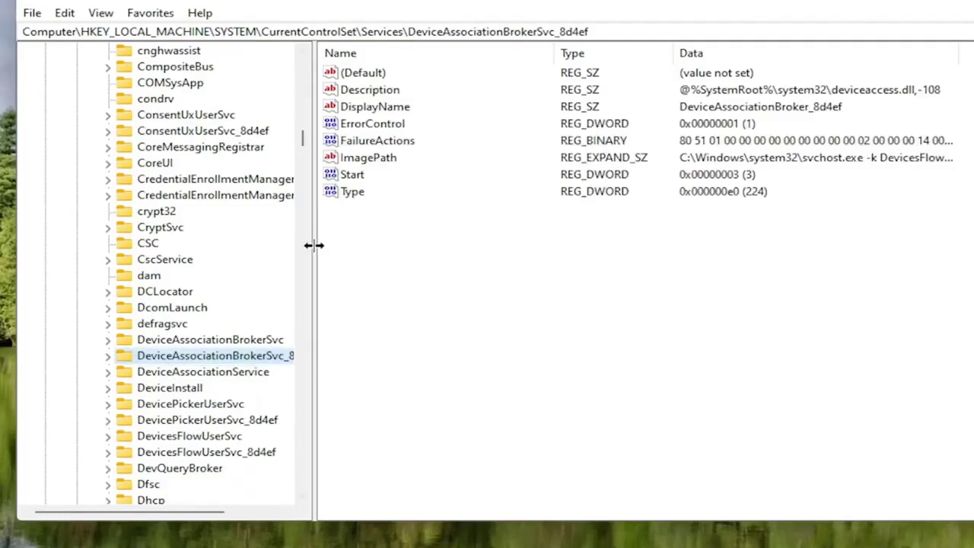
pyautogui.write('tcpip')
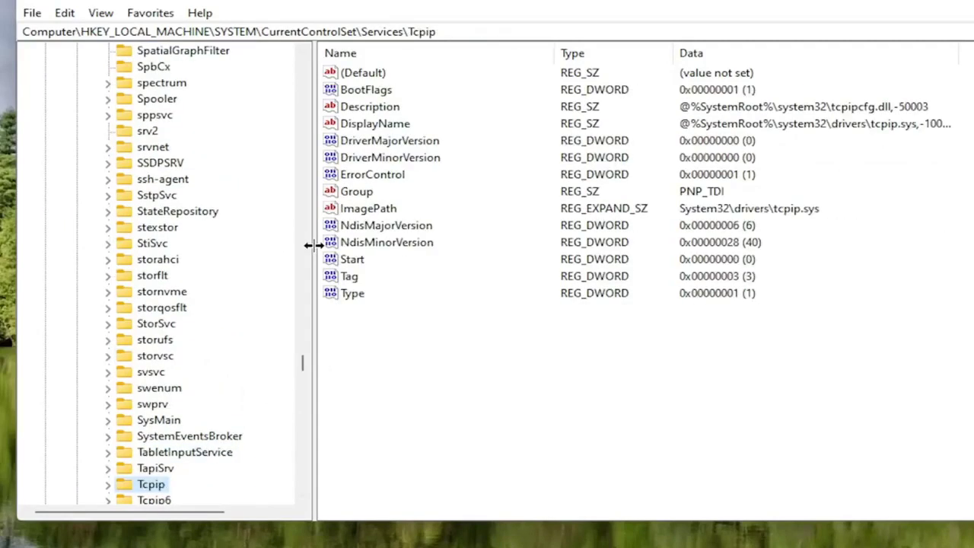
# Expand the Tcpip\Parameters\Interfaces branch and widen the key tree to show more of the interface names
pyautogui.scroll(-2, 183, 426)
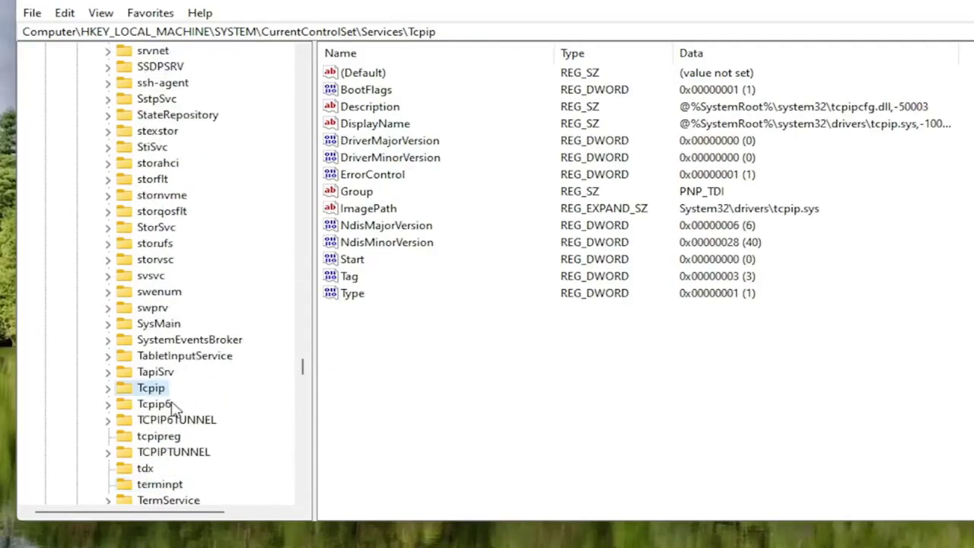
pyautogui.scroll(-2, 192, 403)
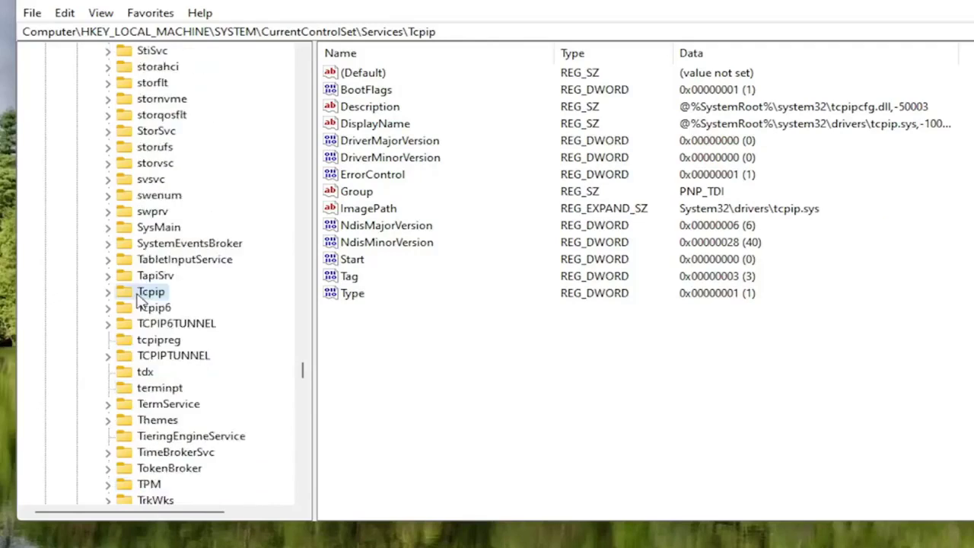
pyautogui.doubleClick(140, 297)
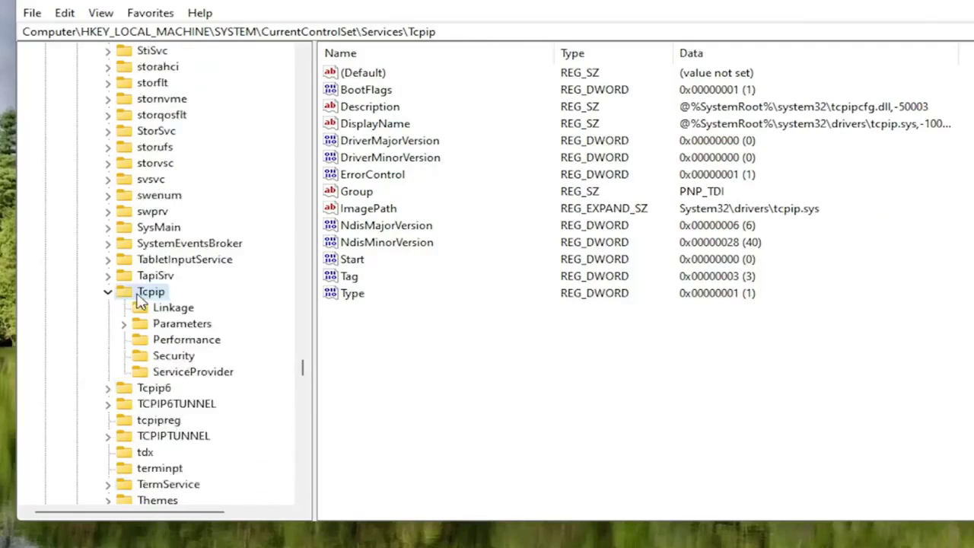
pyautogui.doubleClick(160, 325)
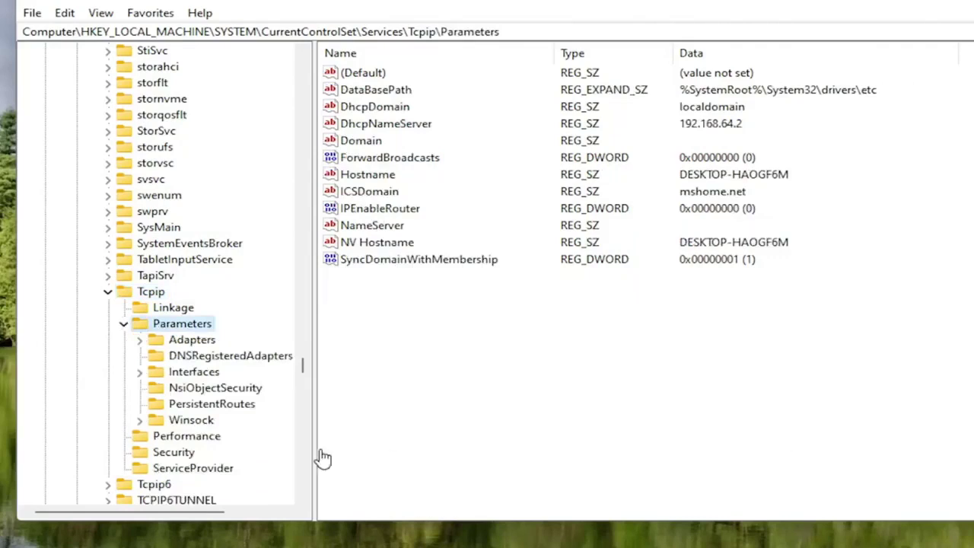
pyautogui.click(170, 374)
pyautogui.doubleClick(173, 375)
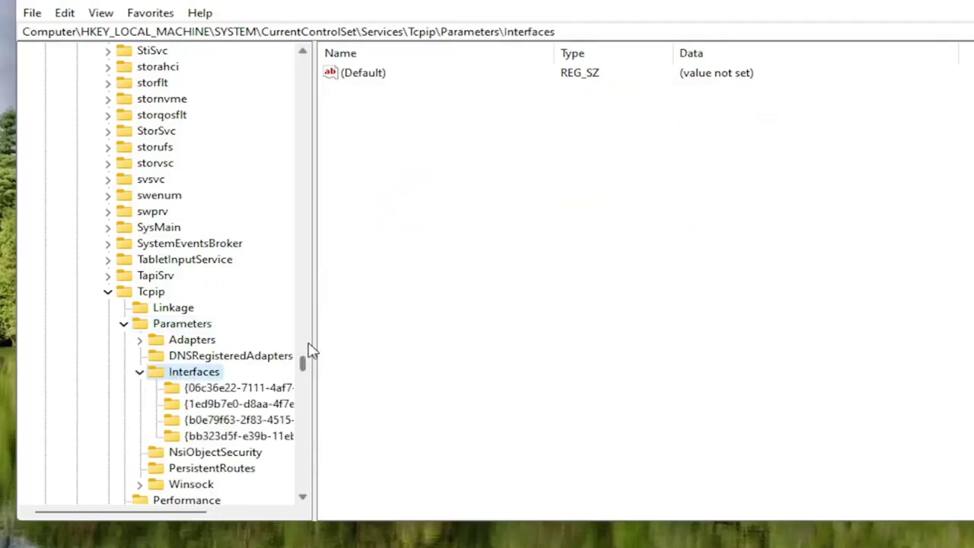
pyautogui.moveTo(314, 357); pyautogui.dragTo(368, 357)
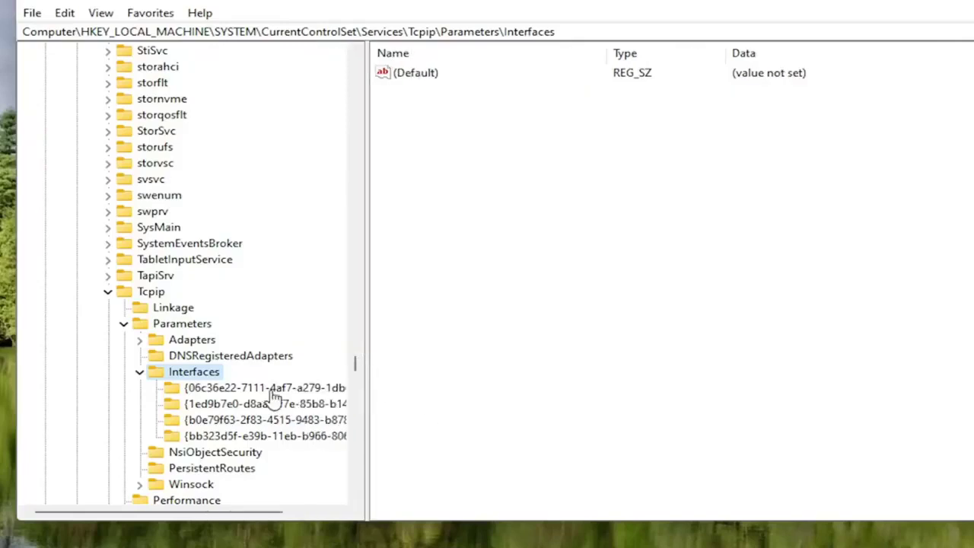
# Compare the values of the four keys under Interfaces and select the one starting with {b0e79f63, which holds the DHCP address entries
pyautogui.click(261, 389)
pyautogui.click(252, 403)
pyautogui.click(241, 420)
pyautogui.click(241, 435)
pyautogui.click(232, 420)
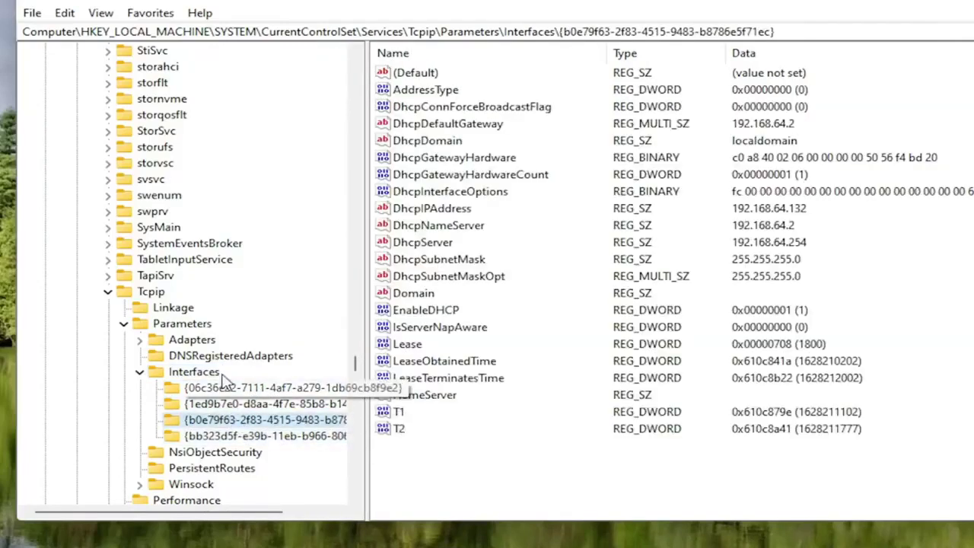
pyautogui.click(190, 436)
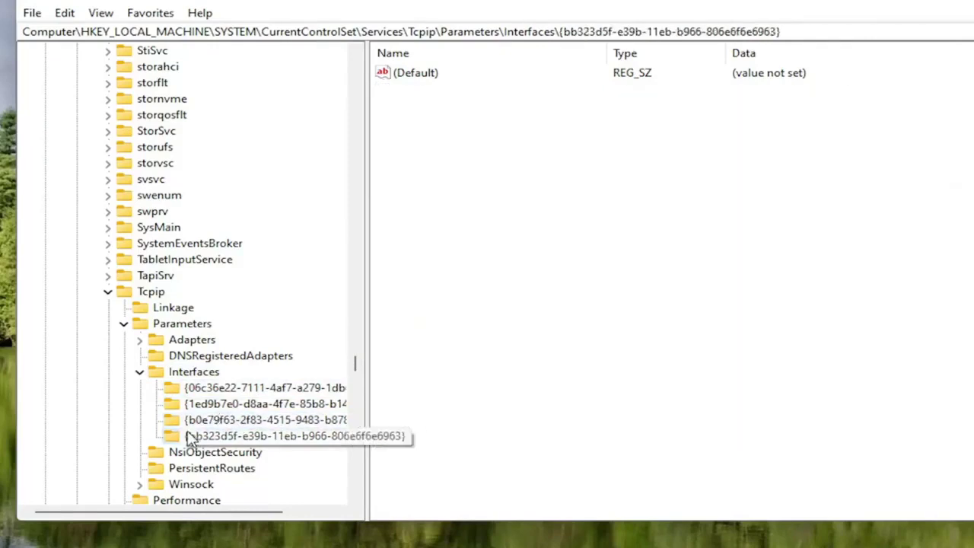
pyautogui.click(220, 404)
pyautogui.click(209, 387)
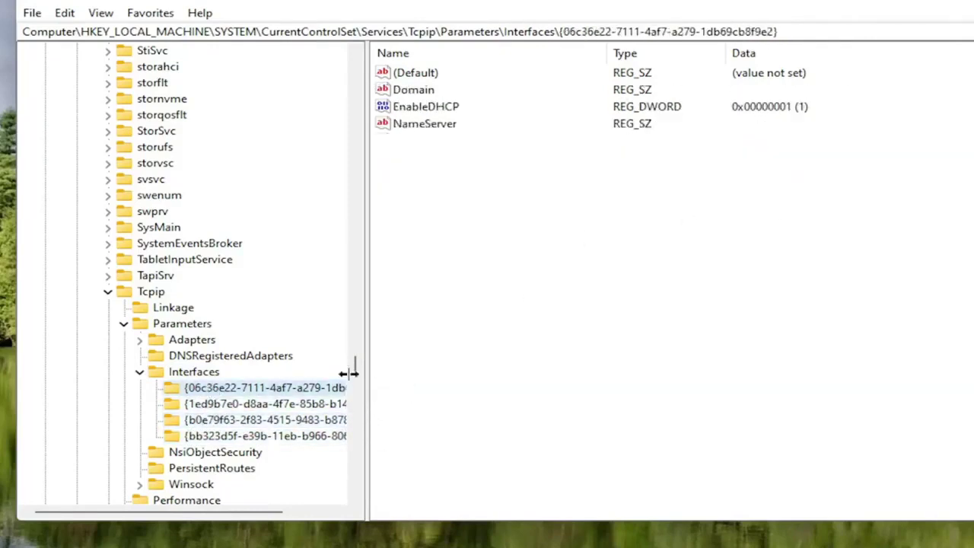
pyautogui.click(228, 403)
pyautogui.click(232, 419)
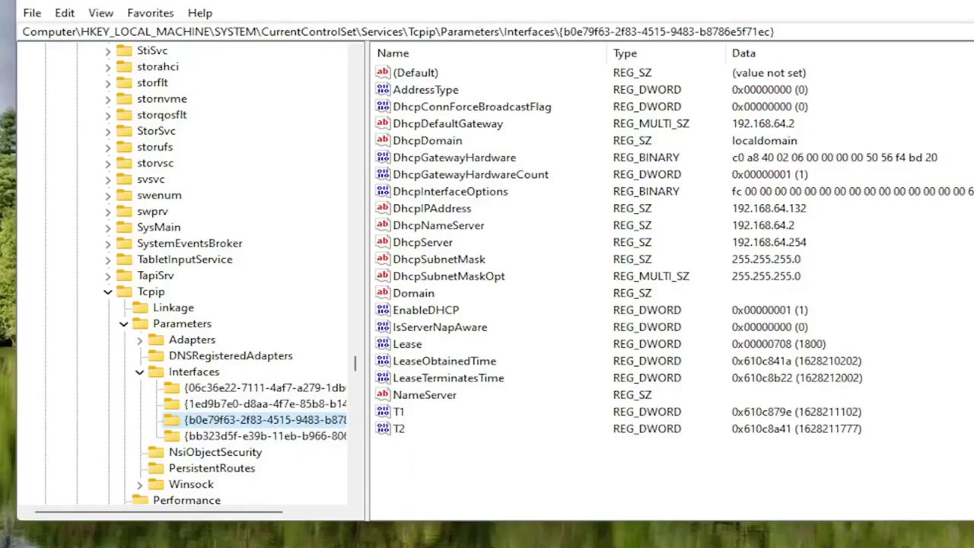
# Create a DWORD (32-bit) value named TCPackFrequency in the selected interface key
pyautogui.rightClick(419, 463)
pyautogui.moveTo(477, 472)
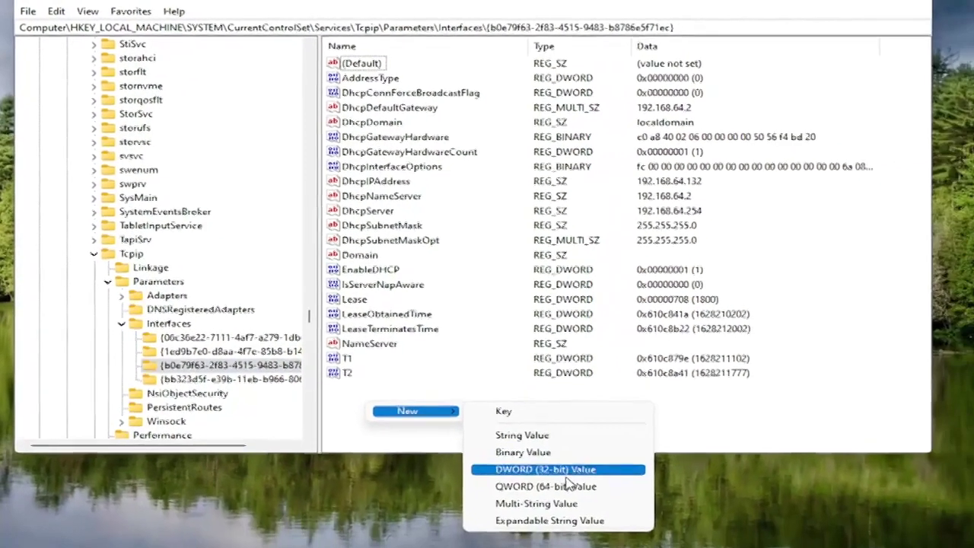
pyautogui.click(609, 511)
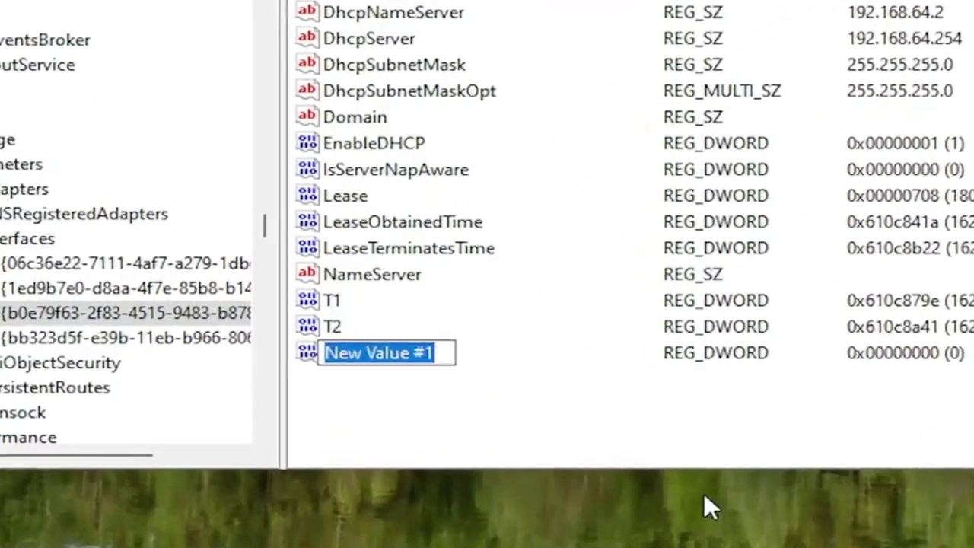
pyautogui.write('TCP')
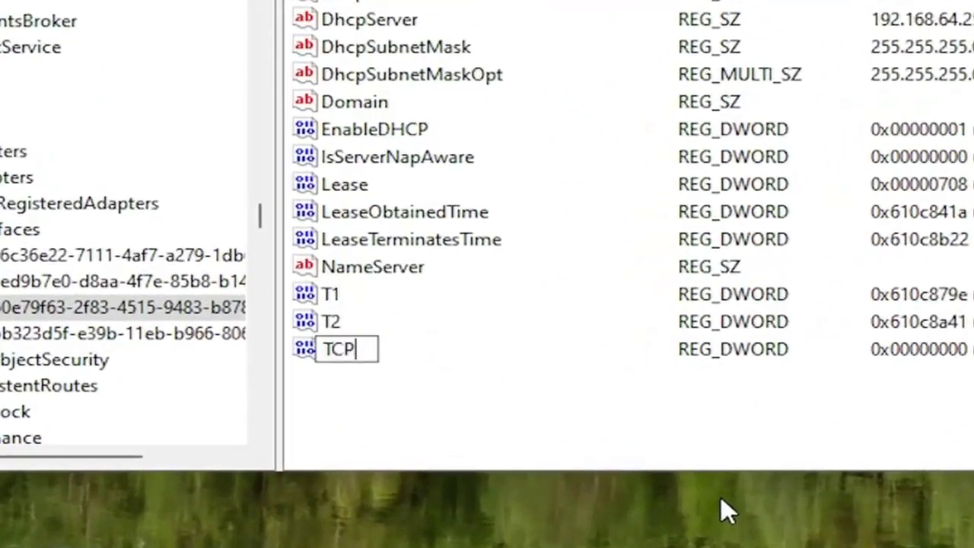
pyautogui.write('ack')
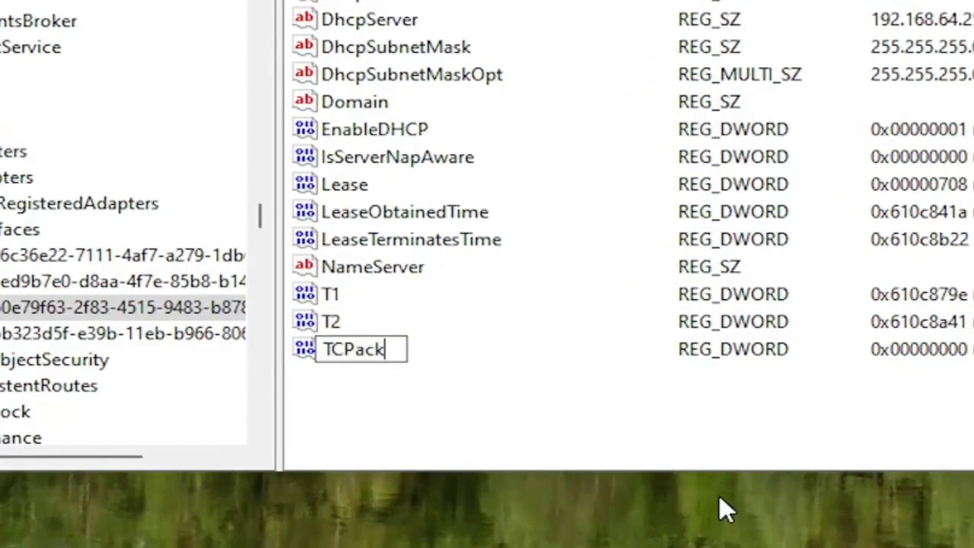
pyautogui.write('Frequebnc')
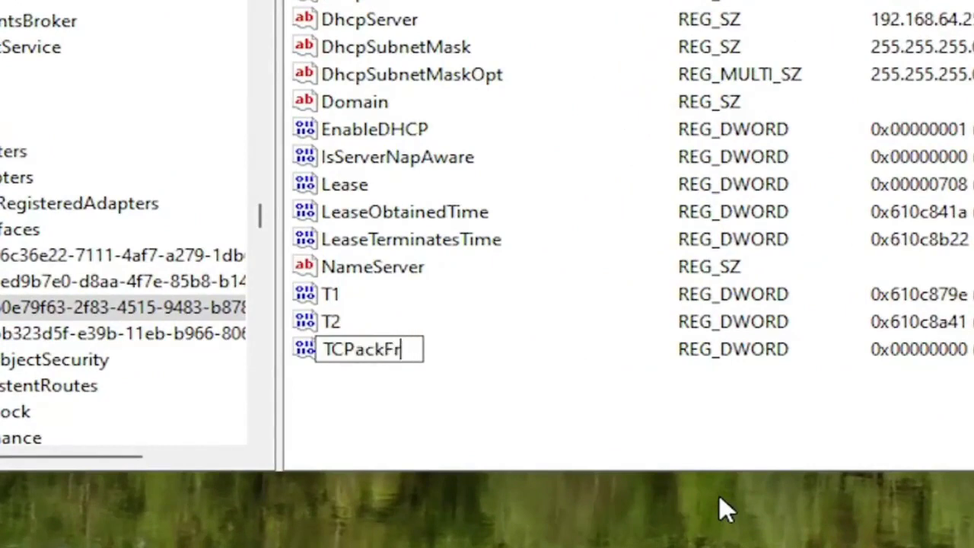
pyautogui.press('BackSpace')
pyautogui.press('BackSpace')
pyautogui.press('BackSpace')
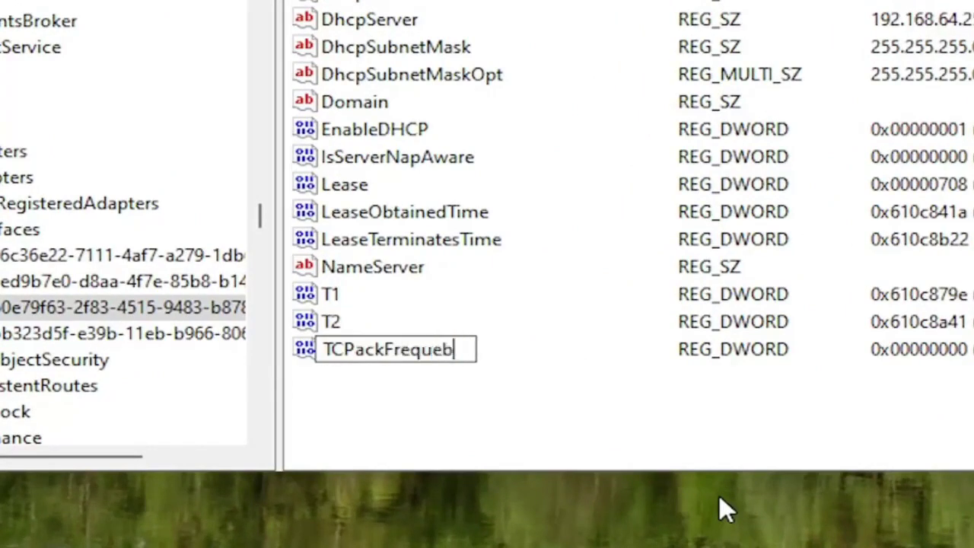
pyautogui.write('ncy')
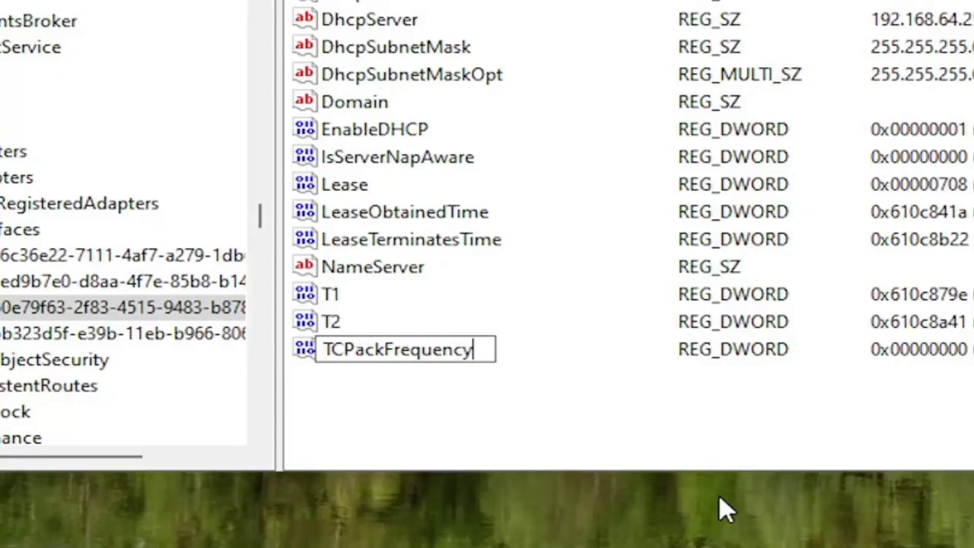
pyautogui.press('Return')
pyautogui.click(406, 396)
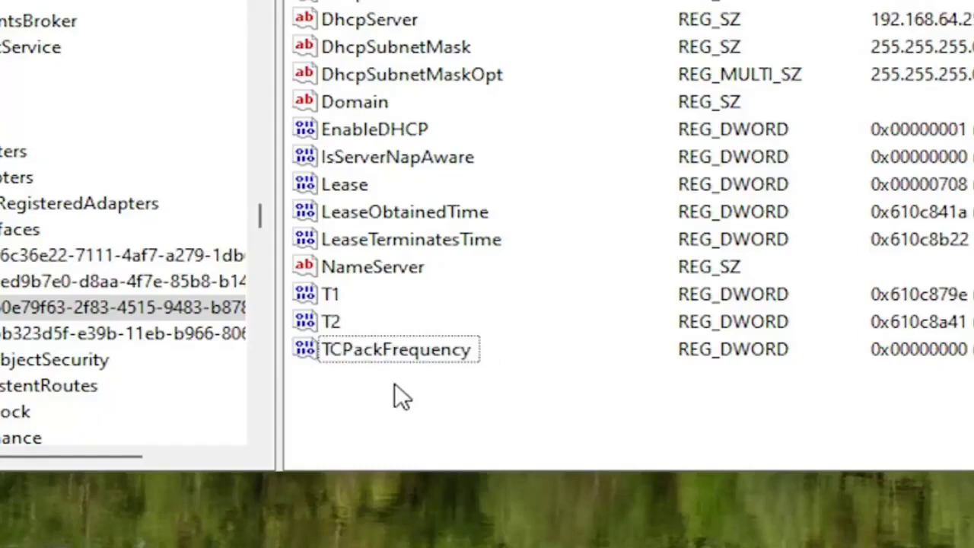
# Add another DWORD (32-bit) value to the interface key and name it TCPNoDelay
pyautogui.rightClick(394, 383)
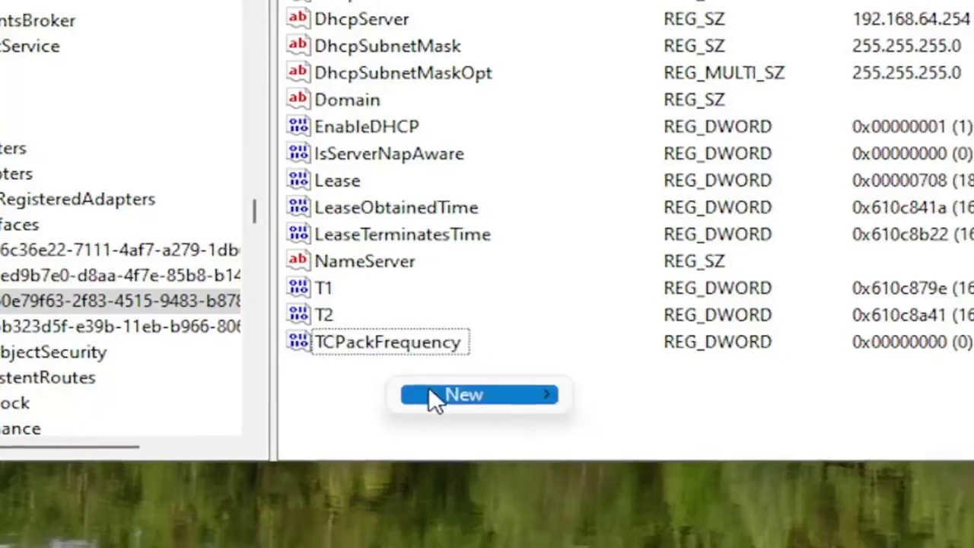
pyautogui.moveTo(455, 407)
pyautogui.click(627, 460)
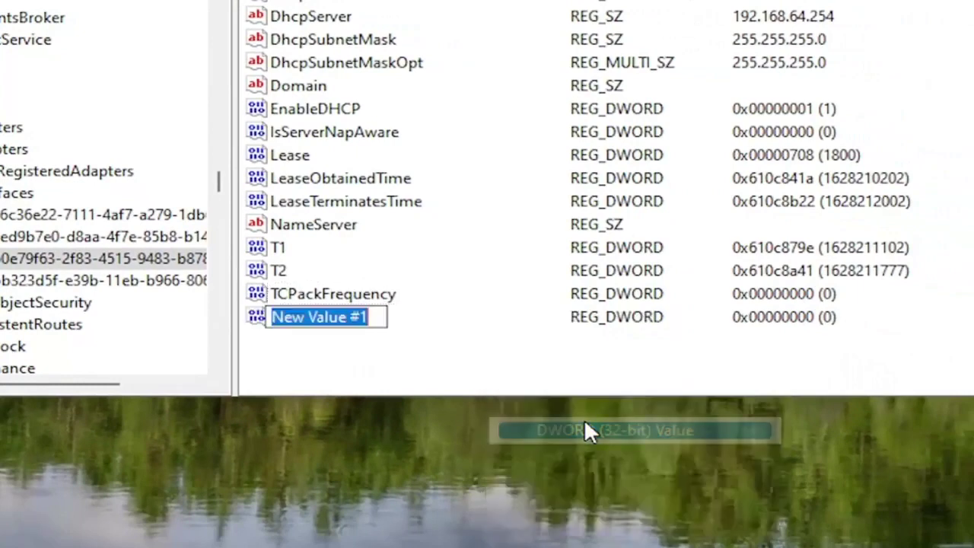
pyautogui.write('TCP')
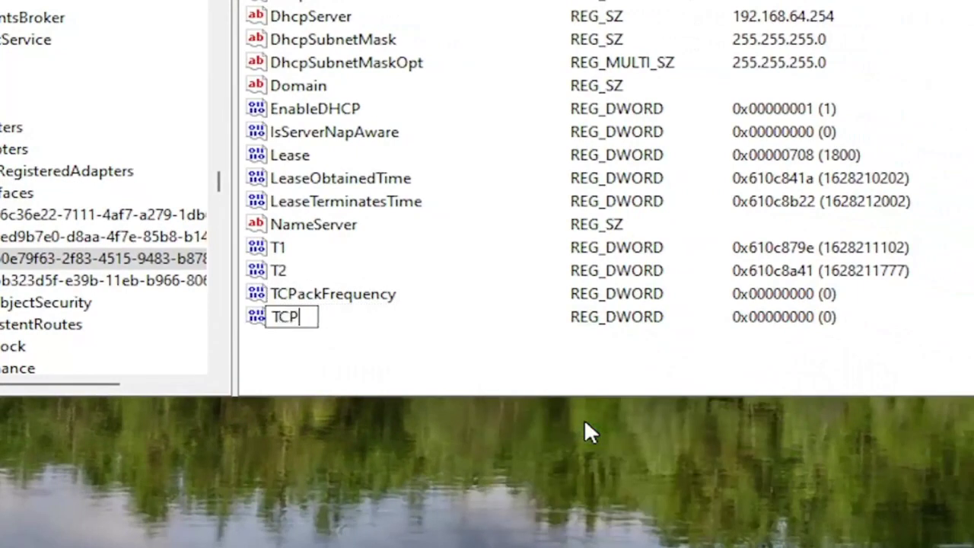
pyautogui.write('NoDelay')
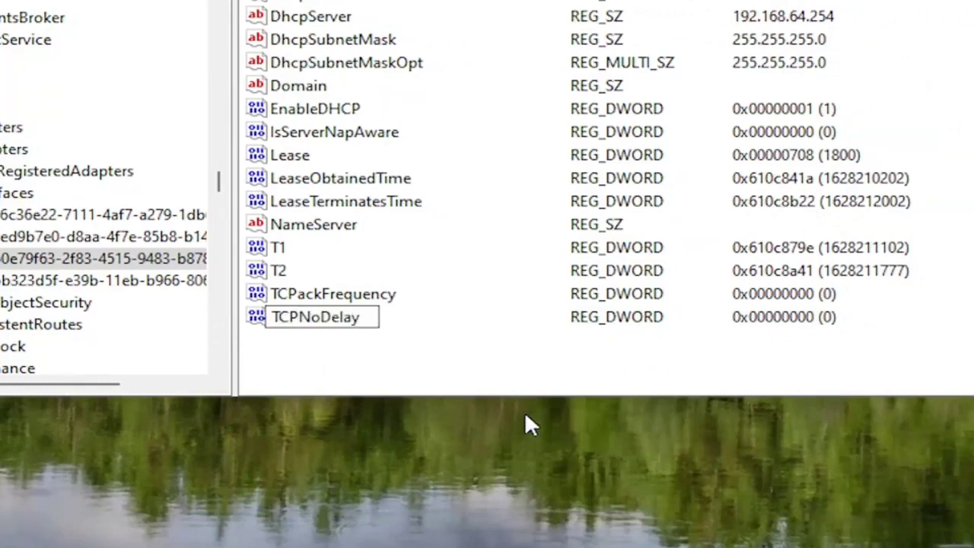
pyautogui.press('Return')
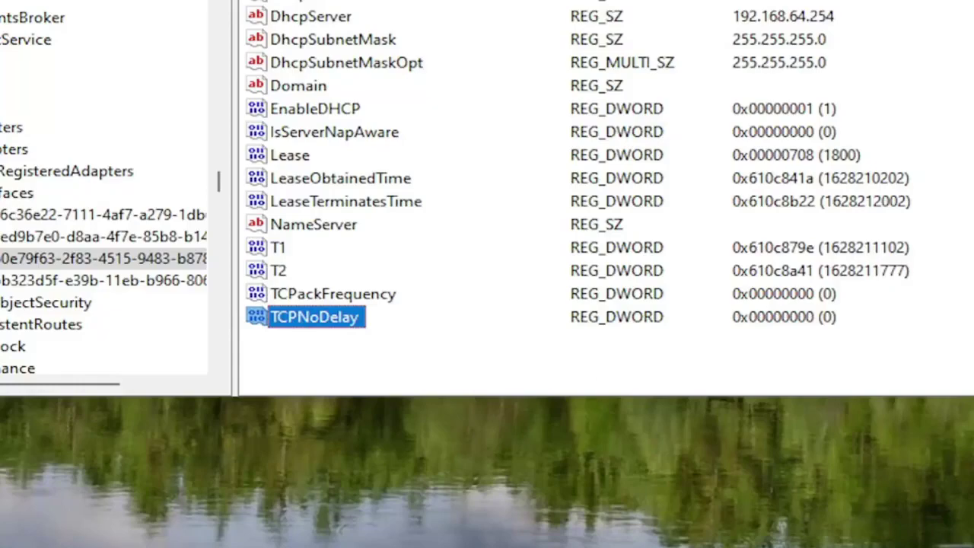
# Set the TCPackFrequency value data to 1 in hexadecimal and save it
pyautogui.doubleClick(365, 293)
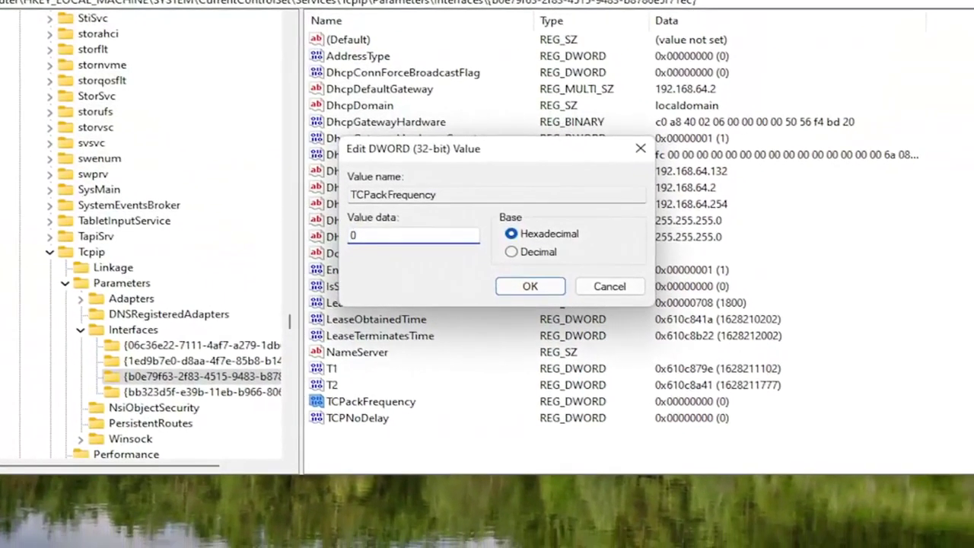
pyautogui.write('1')
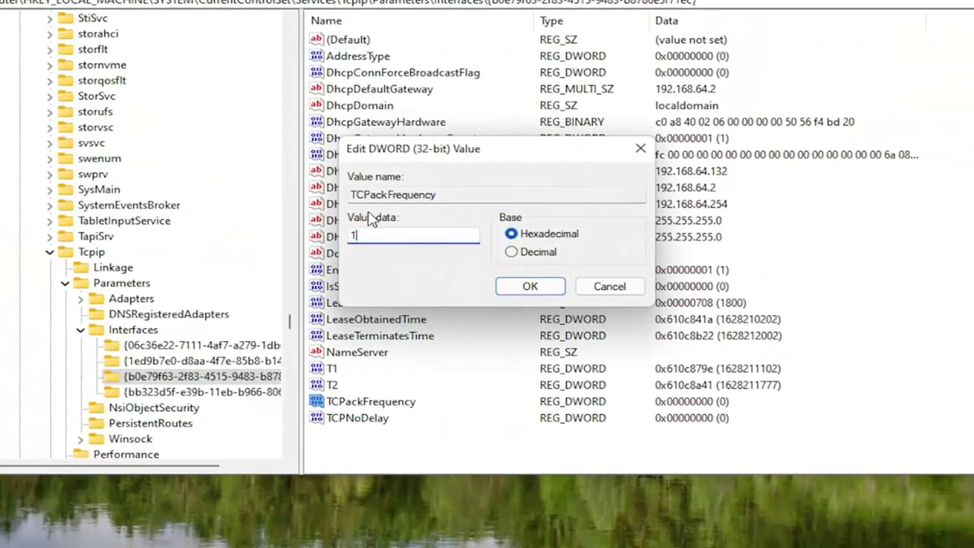
pyautogui.click(525, 287)
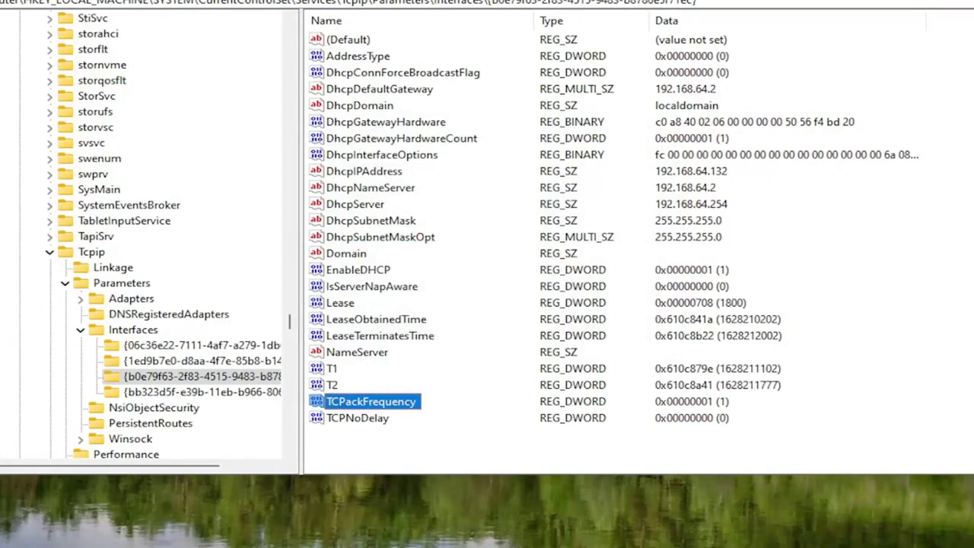
# Set the TCPNoDelay value data to 1 in hexadecimal in the interface key and save it
pyautogui.doubleClick(361, 419)
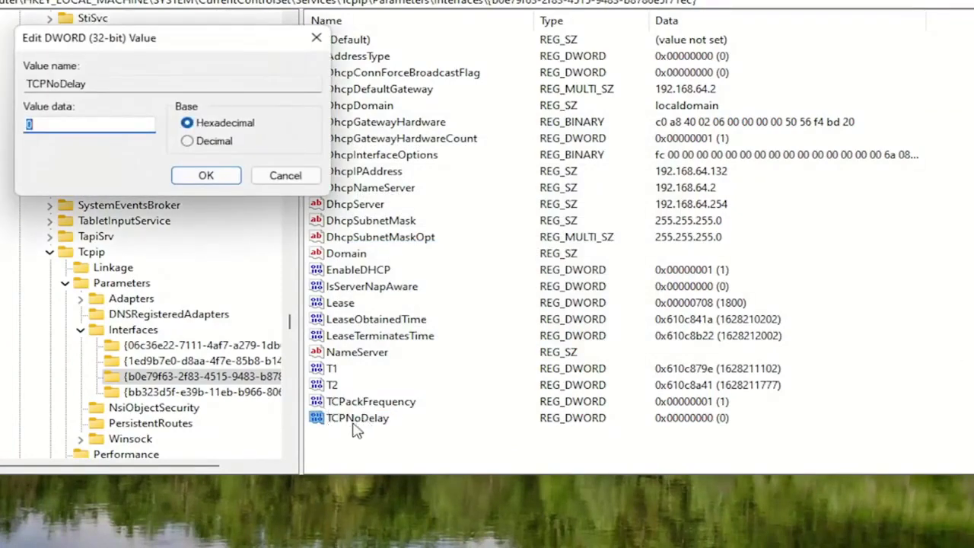
pyautogui.moveTo(195, 50); pyautogui.dragTo(456, 161)
pyautogui.write('1')
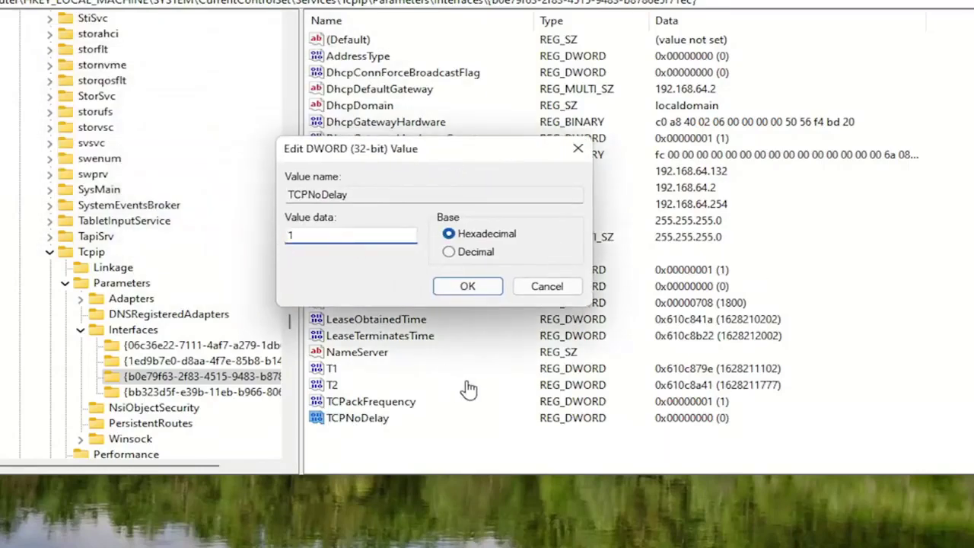
pyautogui.click(485, 290)
# Collapse the Interfaces, CurrentControlSet and SYSTEM branches and expand HKEY_LOCAL_MACHINE\SOFTWARE\Microsoft
pyautogui.click(80, 330)
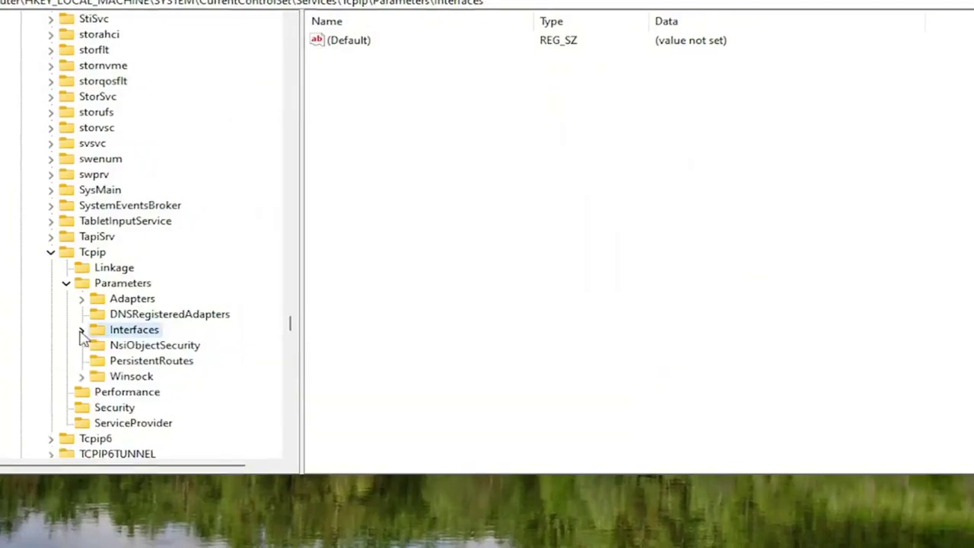
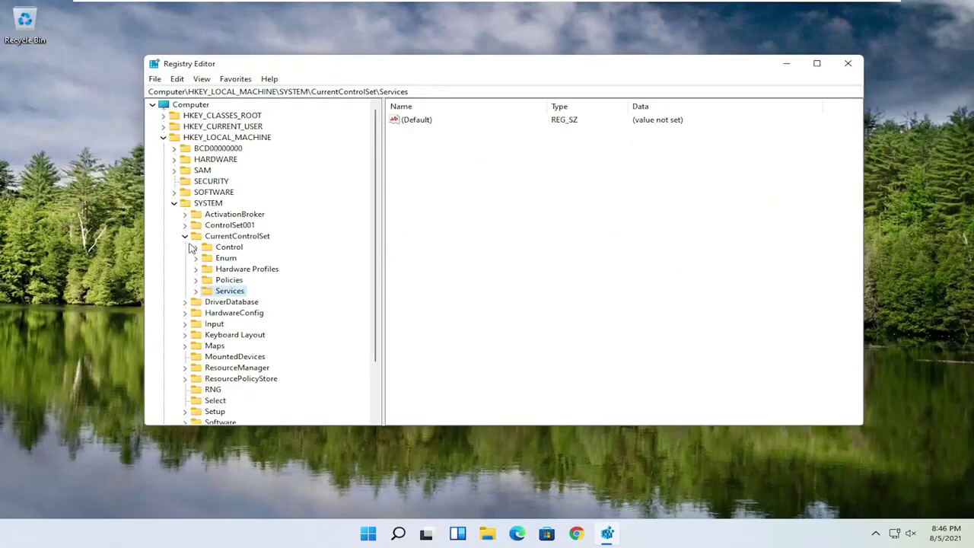
pyautogui.click(185, 236)
pyautogui.click(173, 203)
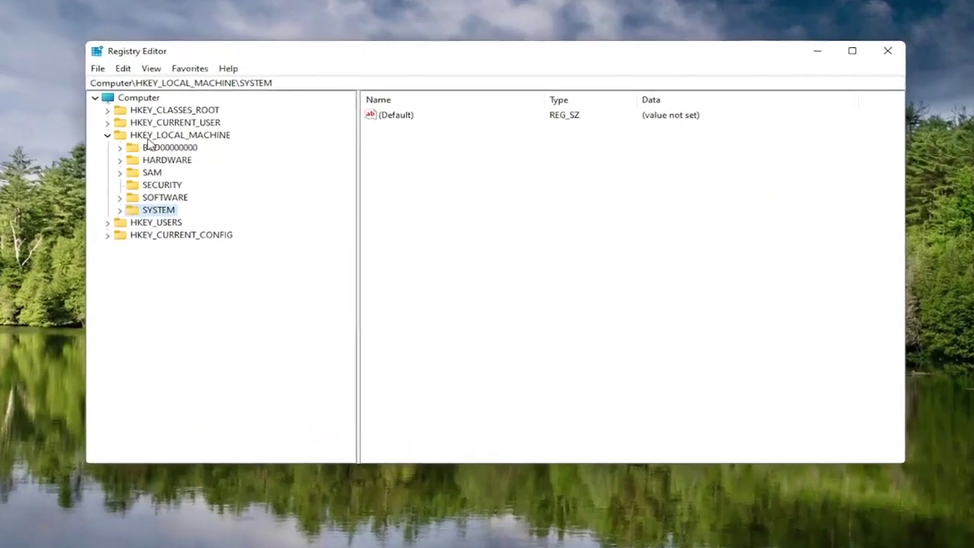
pyautogui.click(190, 138)
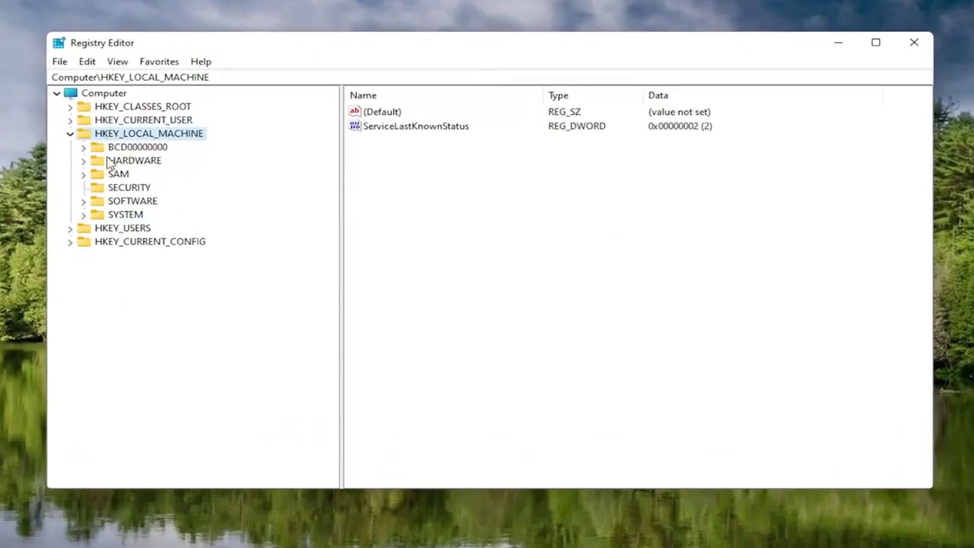
pyautogui.doubleClick(130, 202)
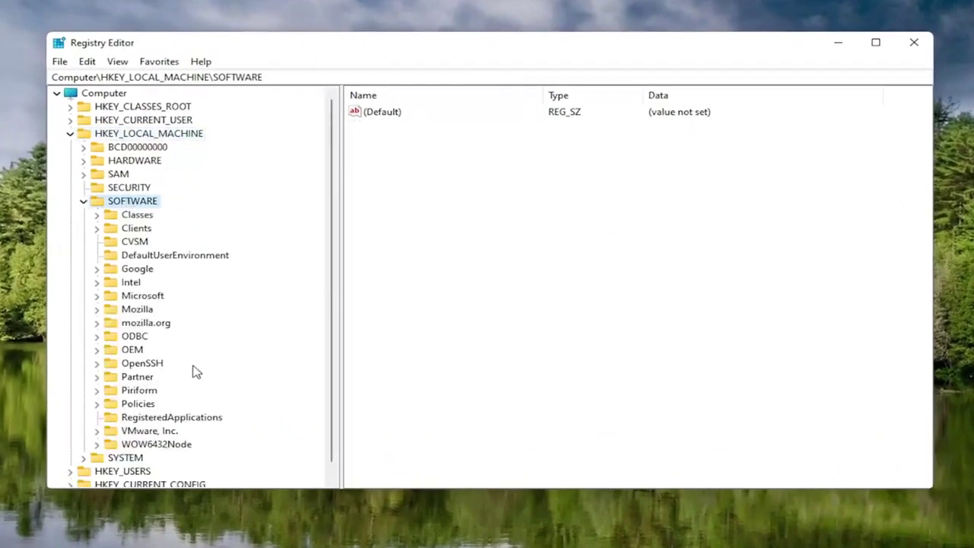
pyautogui.doubleClick(134, 298)
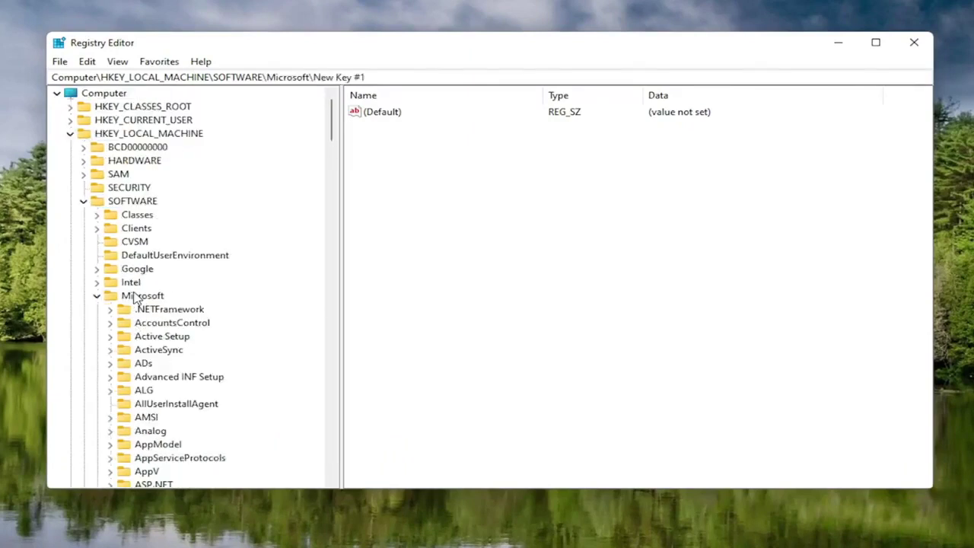
# Create a new subkey under HKEY_LOCAL_MACHINE\SOFTWARE\Microsoft
pyautogui.rightClick(124, 298)
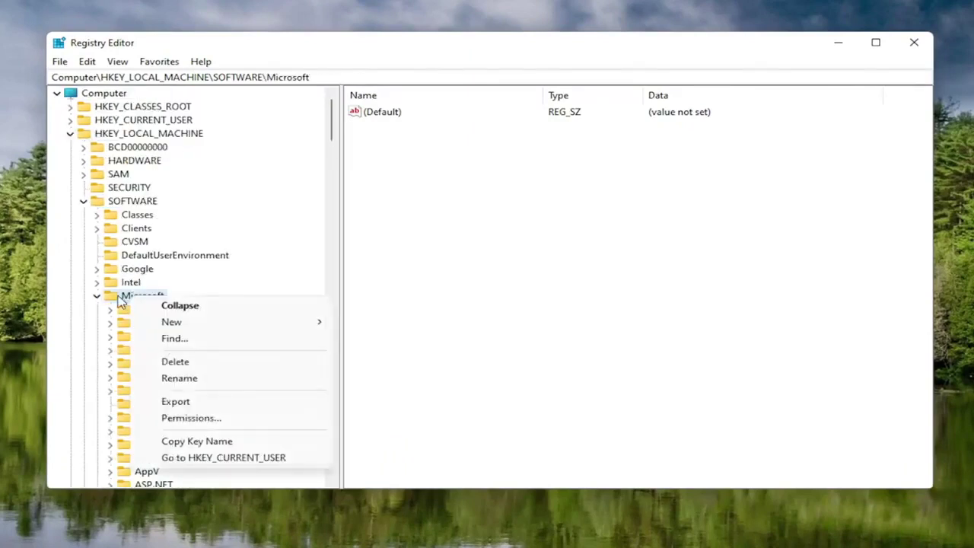
pyautogui.click(118, 299)
pyautogui.rightClick(121, 297)
pyautogui.click(182, 322)
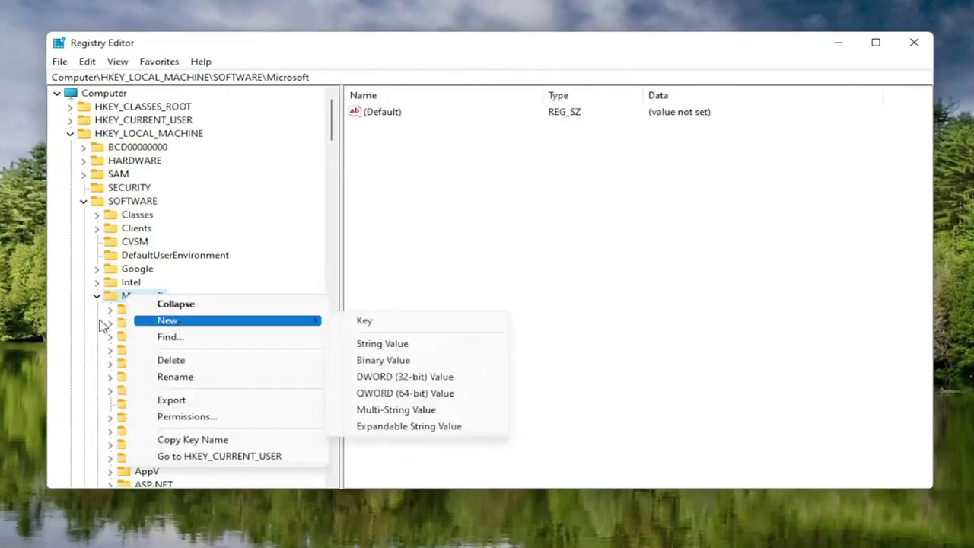
pyautogui.click(370, 323)
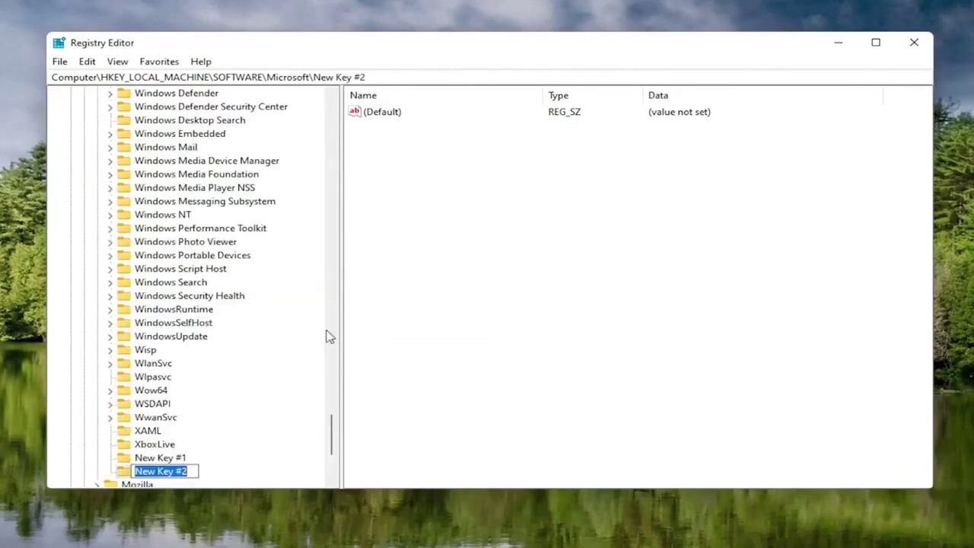
# Delete the leftover New Key #1 from the Microsoft key
pyautogui.scroll(-1, 248, 357)
pyautogui.click(161, 419)
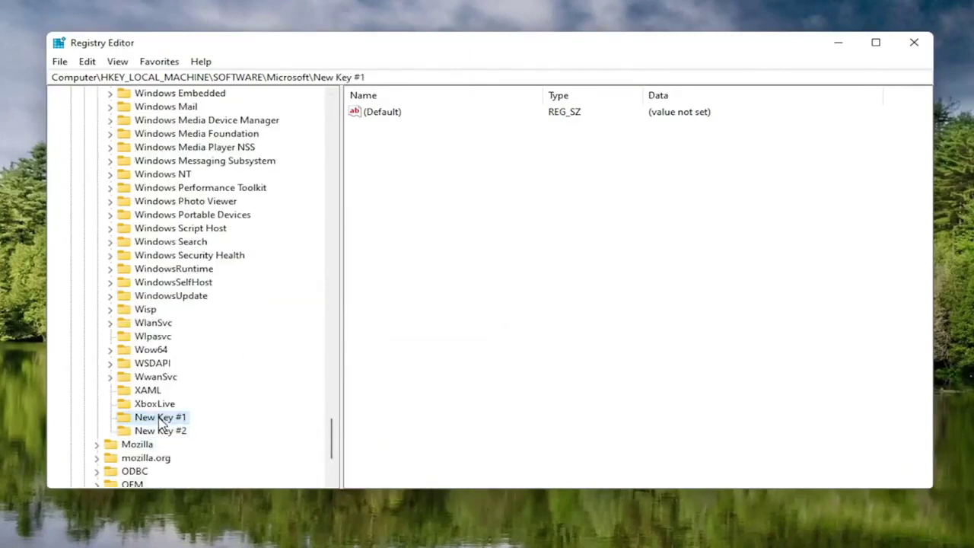
pyautogui.press('Delete')
pyautogui.press('Return')
# Rename New Key #2 under the Microsoft key to New Key #1
pyautogui.scroll(3, 152, 335)
pyautogui.scroll(-6, 152, 378)
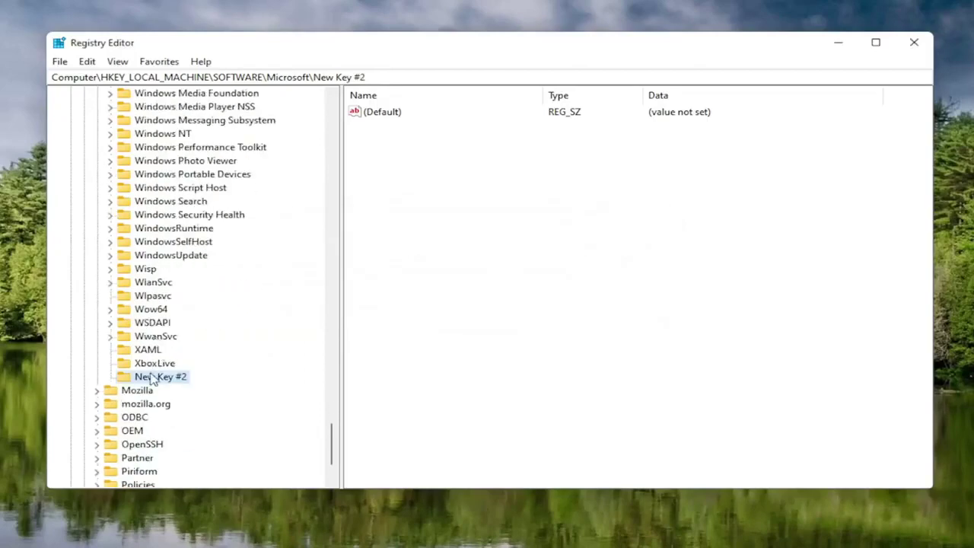
pyautogui.rightClick(152, 379)
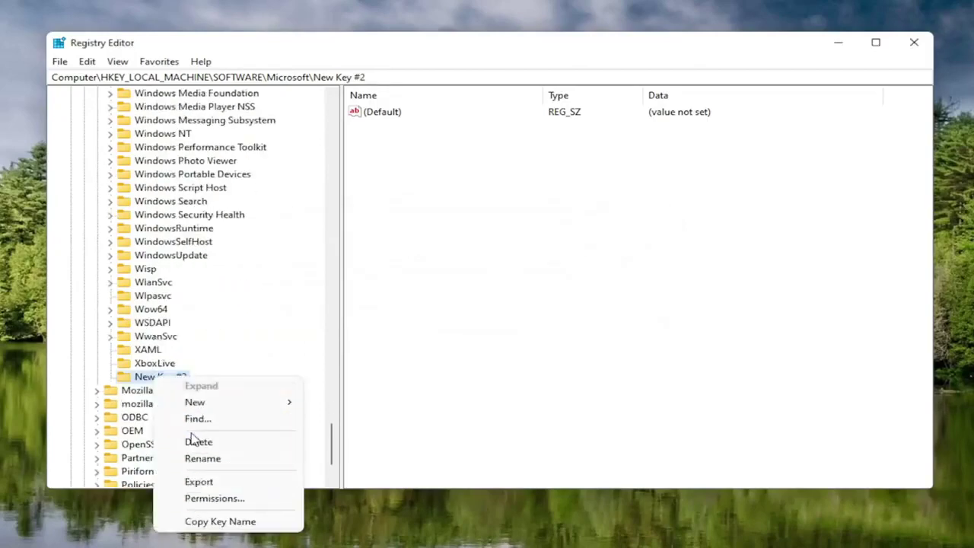
pyautogui.click(204, 458)
pyautogui.press('End')
pyautogui.write('1')
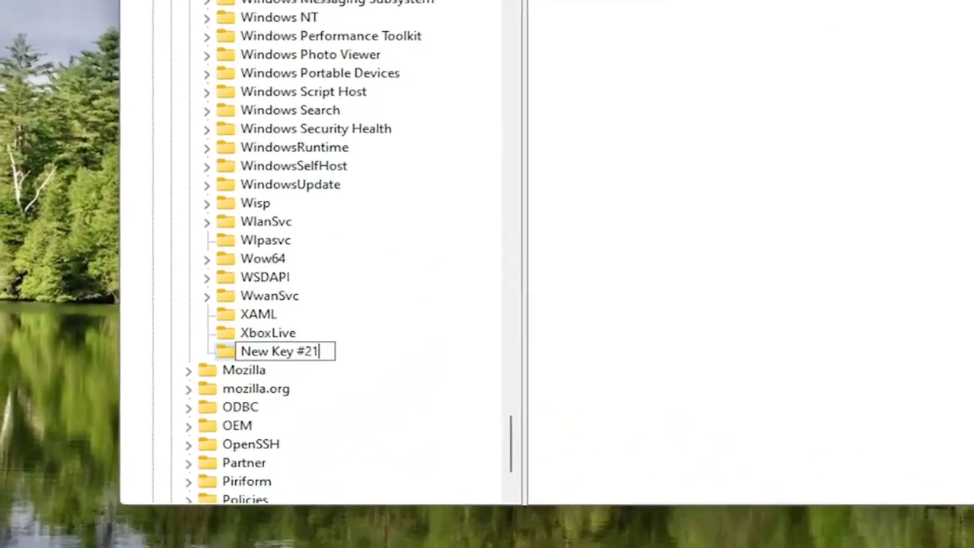
pyautogui.press('Left')
pyautogui.press('BackSpace')
pyautogui.press('Return')
# Try to rename New Key #1 under Microsoft to MSMQ, and delete that key
pyautogui.scroll(7, 312, 250)
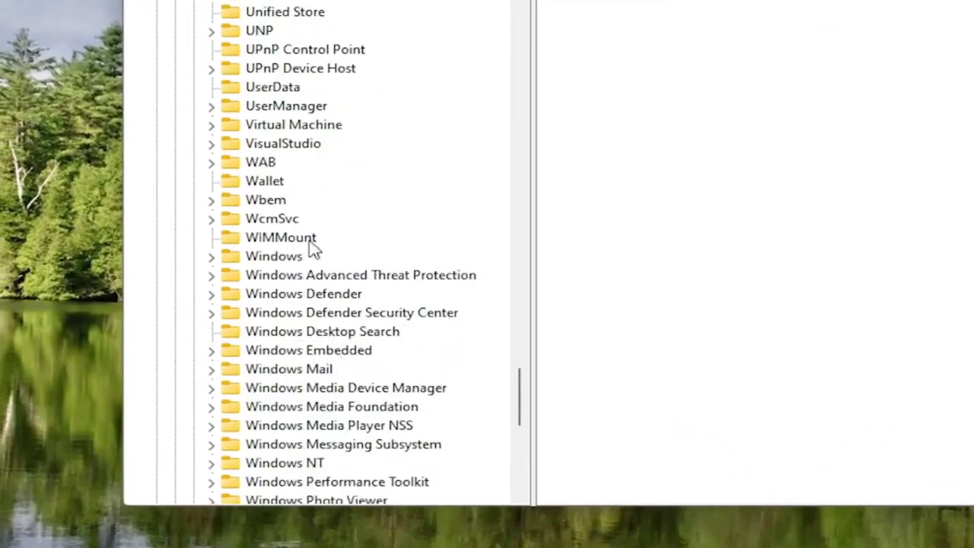
pyautogui.scroll(-8, 300, 317)
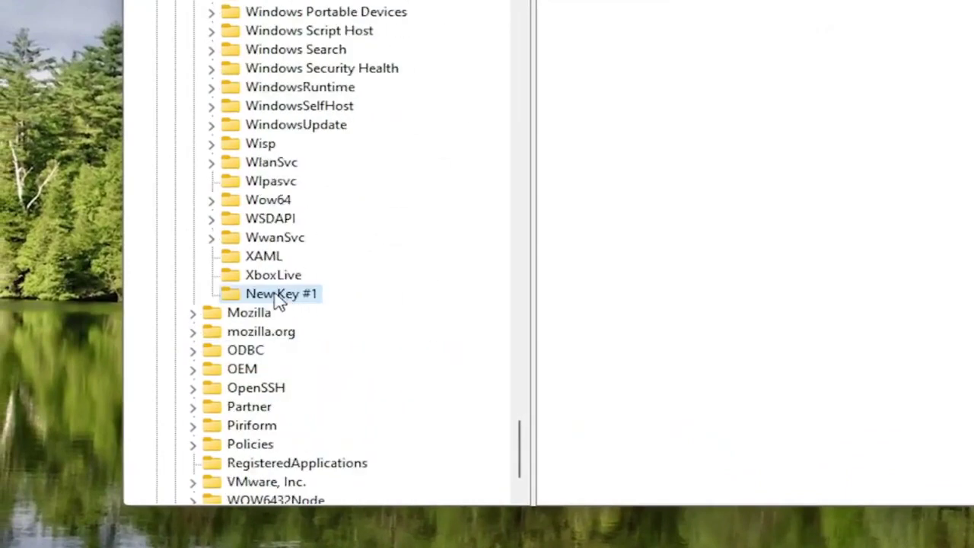
pyautogui.rightClick(279, 301)
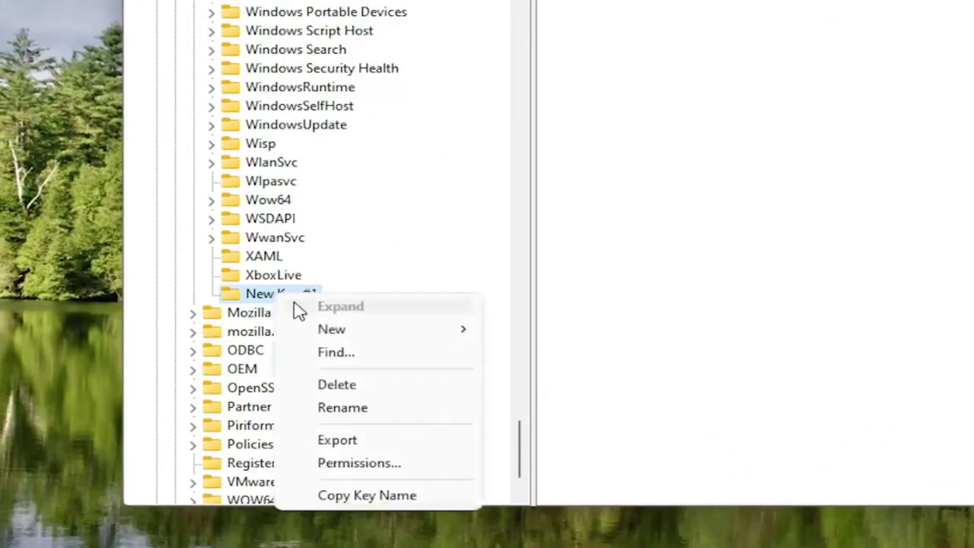
pyautogui.click(343, 408)
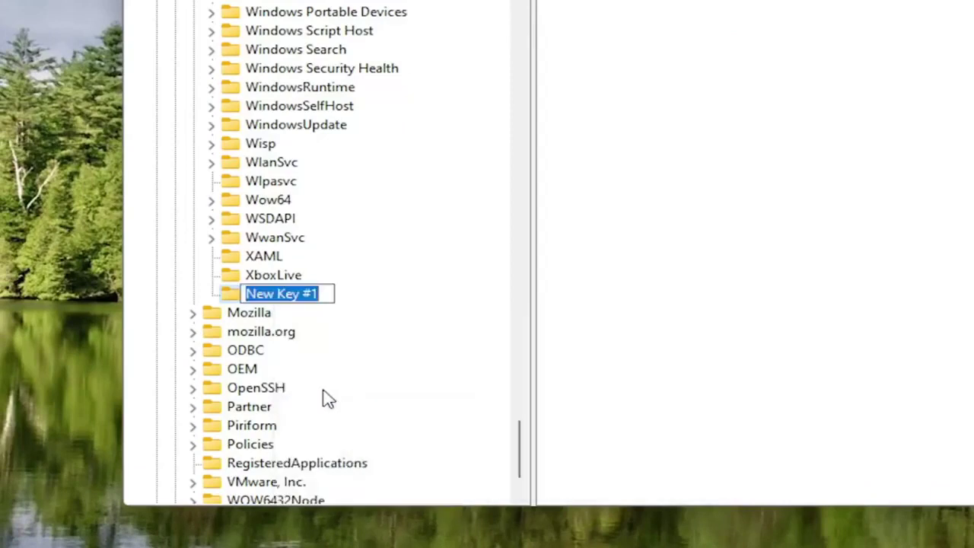
pyautogui.write('MSMQ')
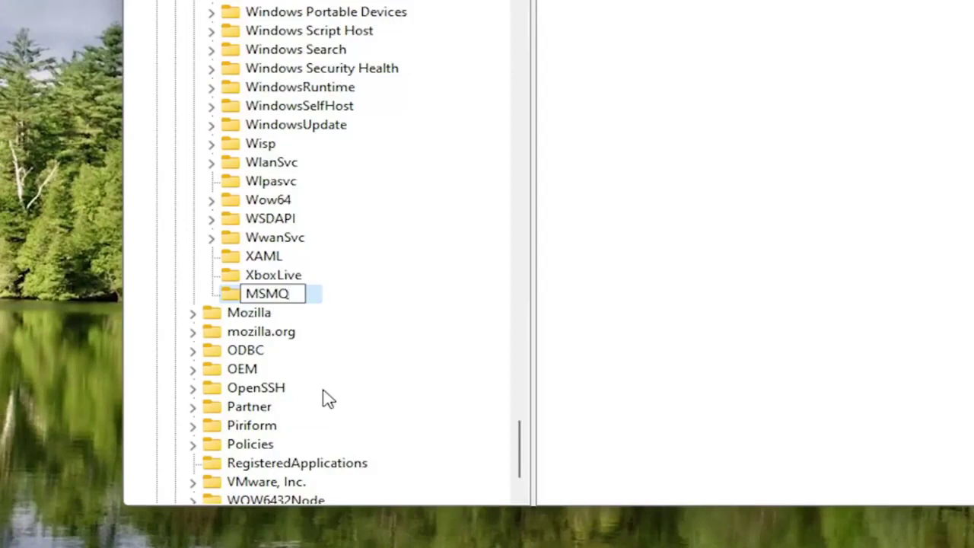
pyautogui.press('Return')
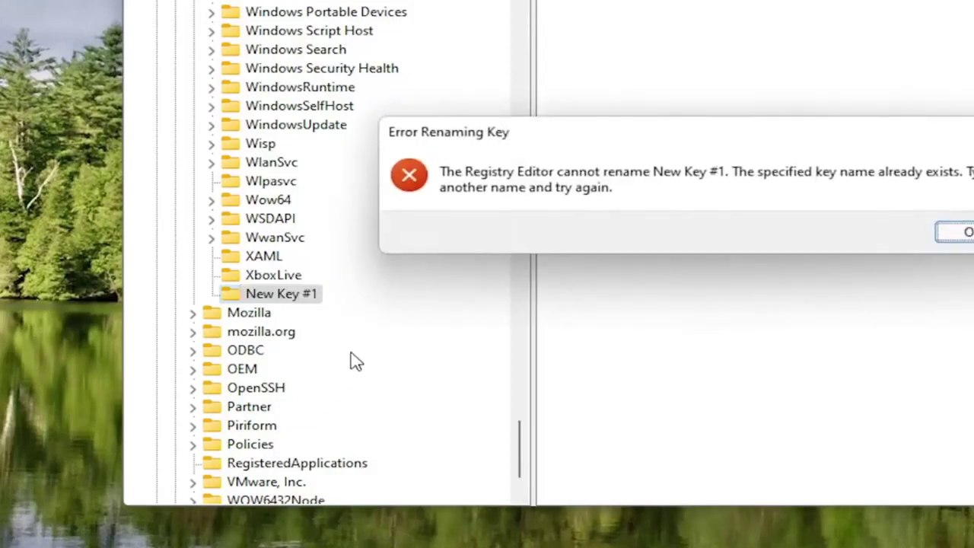
pyautogui.click(965, 236)
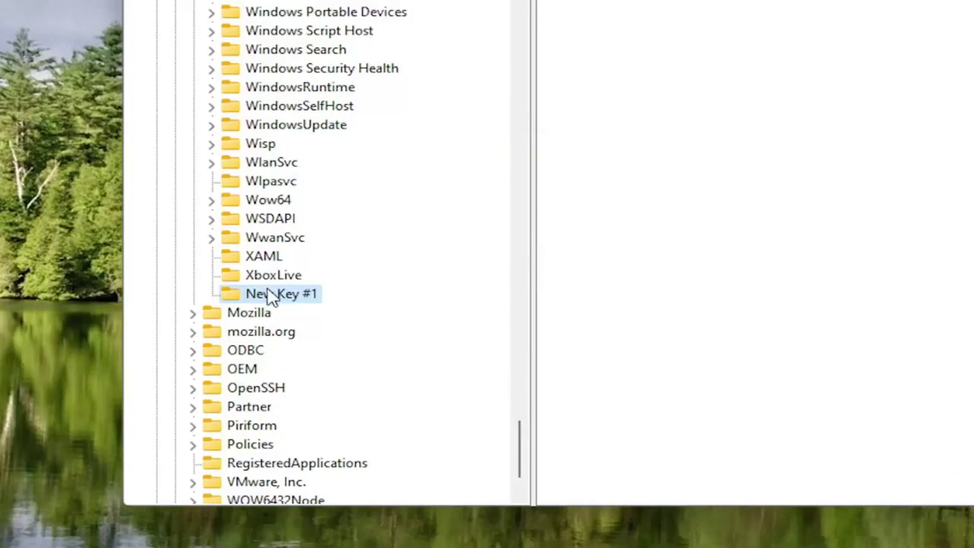
pyautogui.press('Delete')
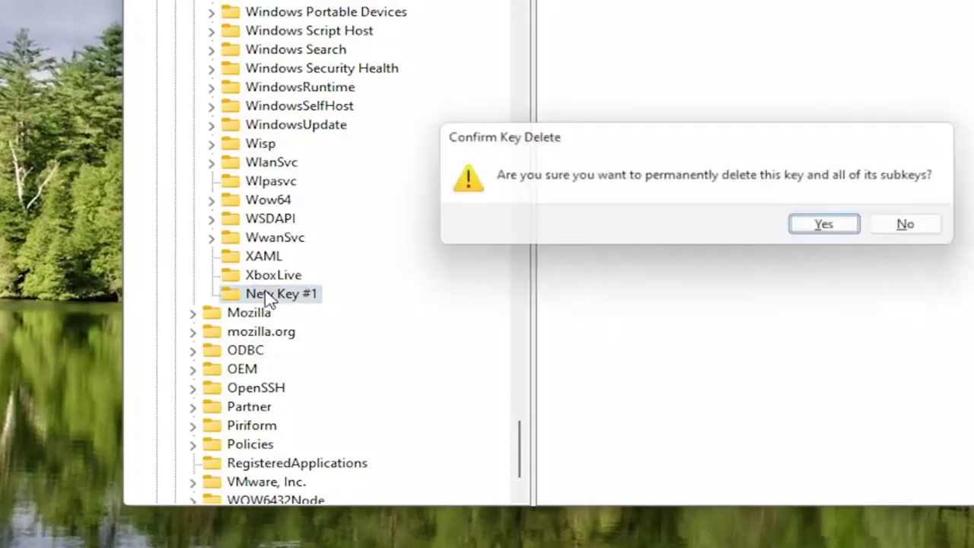
pyautogui.press('Return')
# Find and select the existing MSMQ key under HKEY_LOCAL_MACHINE\SOFTWARE\Microsoft
pyautogui.scroll(10, 278, 238)
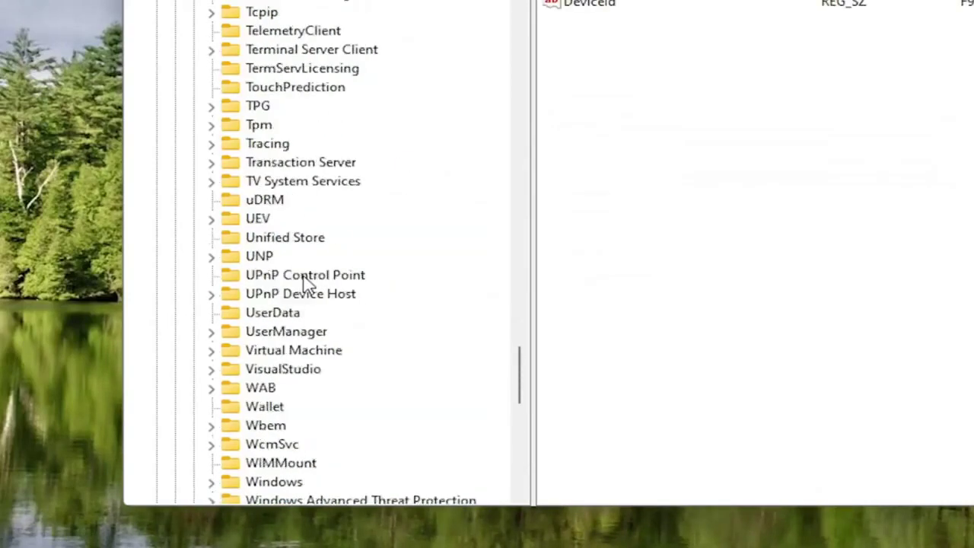
pyautogui.scroll(9, 305, 283)
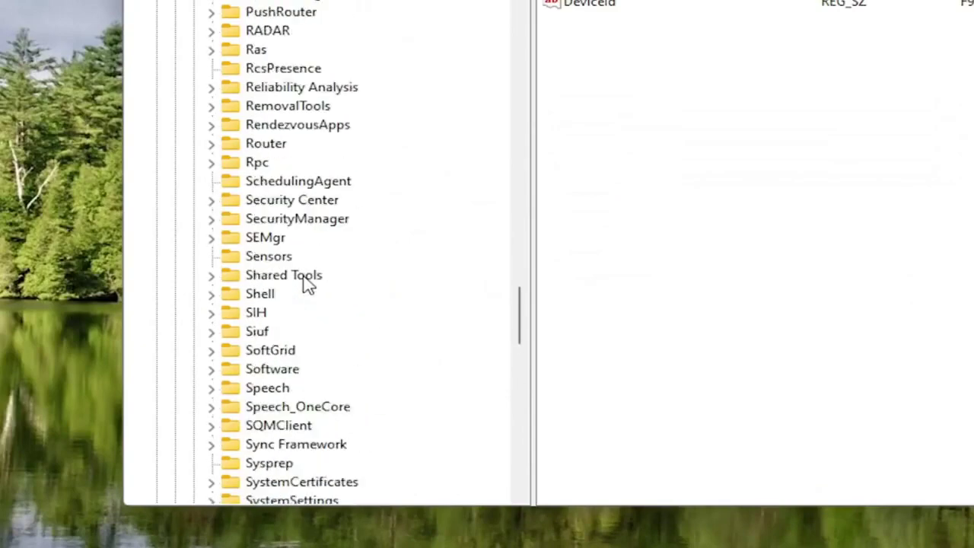
pyautogui.scroll(-7, 307, 283)
pyautogui.scroll(12, 306, 283)
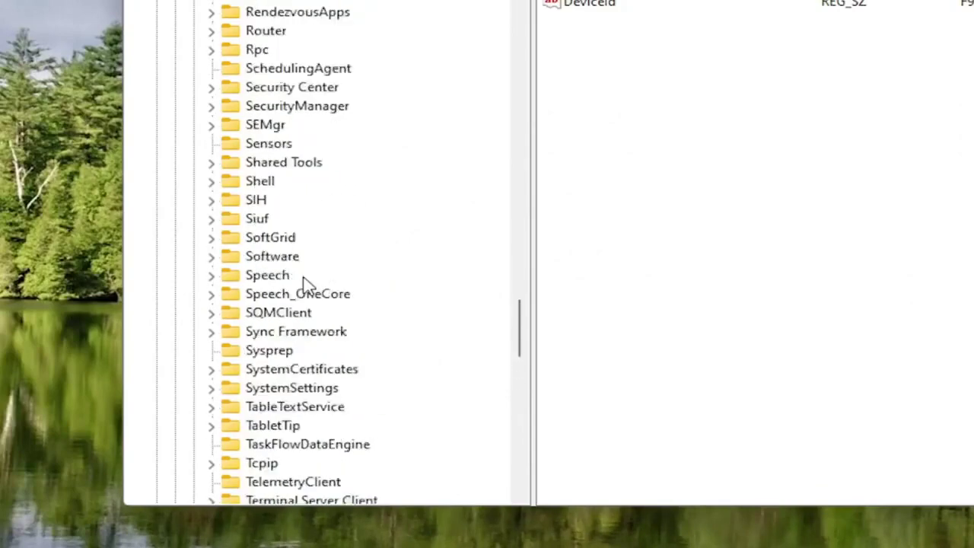
pyautogui.scroll(10, 304, 280)
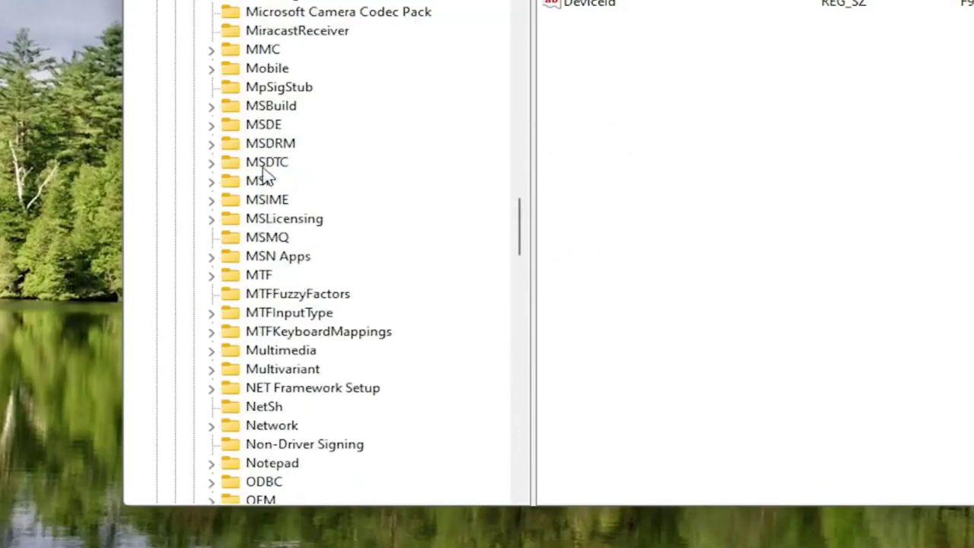
pyautogui.click(262, 239)
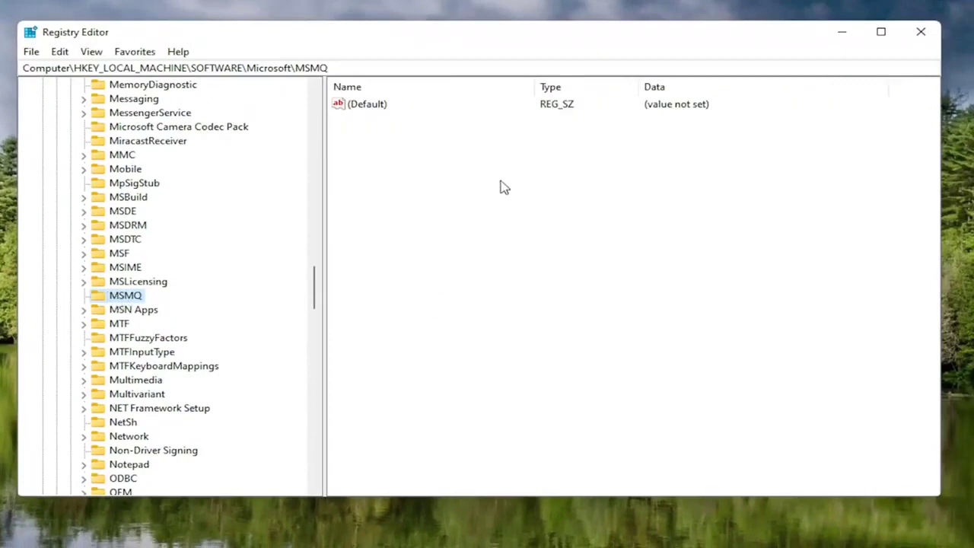
# Create a DWORD (32-bit) value named TCPNoDelay in the MSMQ key
pyautogui.rightClick(483, 157)
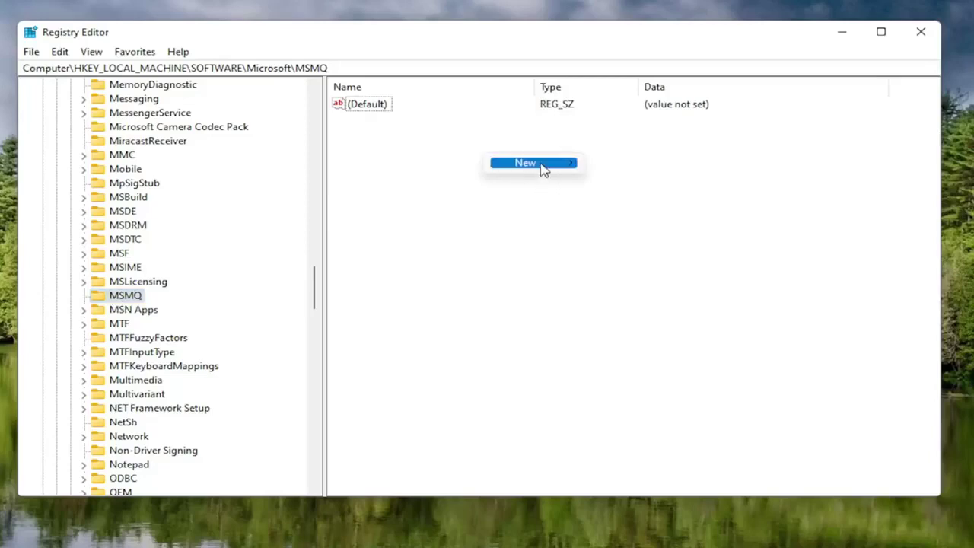
pyautogui.moveTo(540, 166)
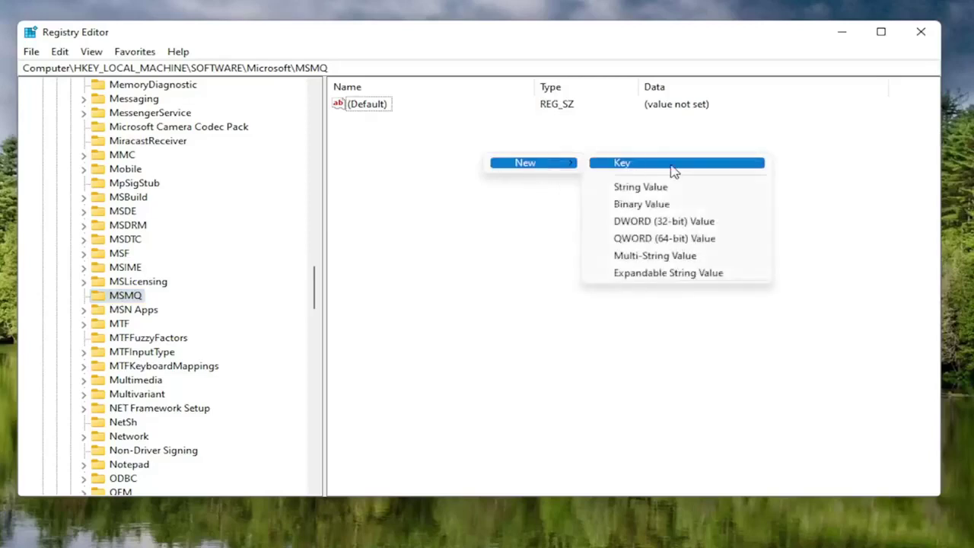
pyautogui.click(667, 222)
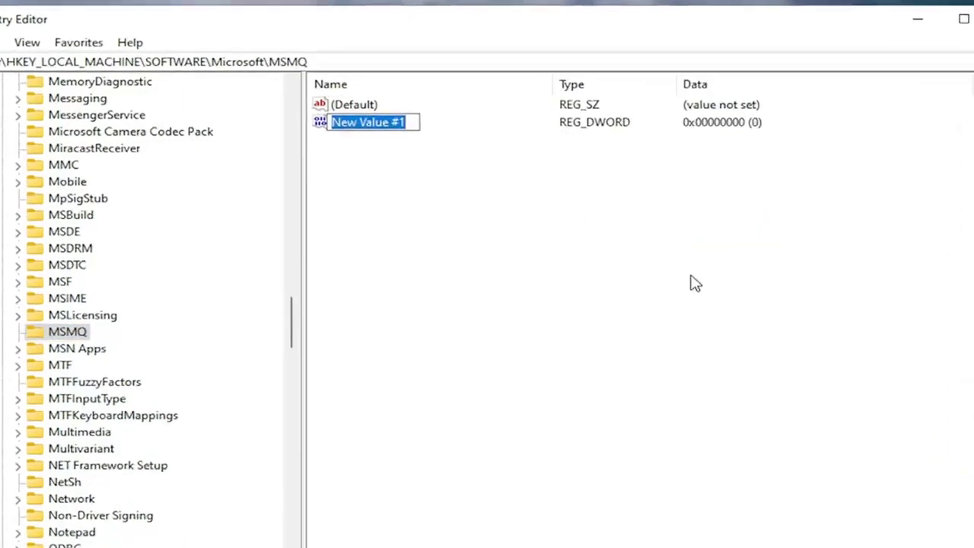
pyautogui.write('TCP')
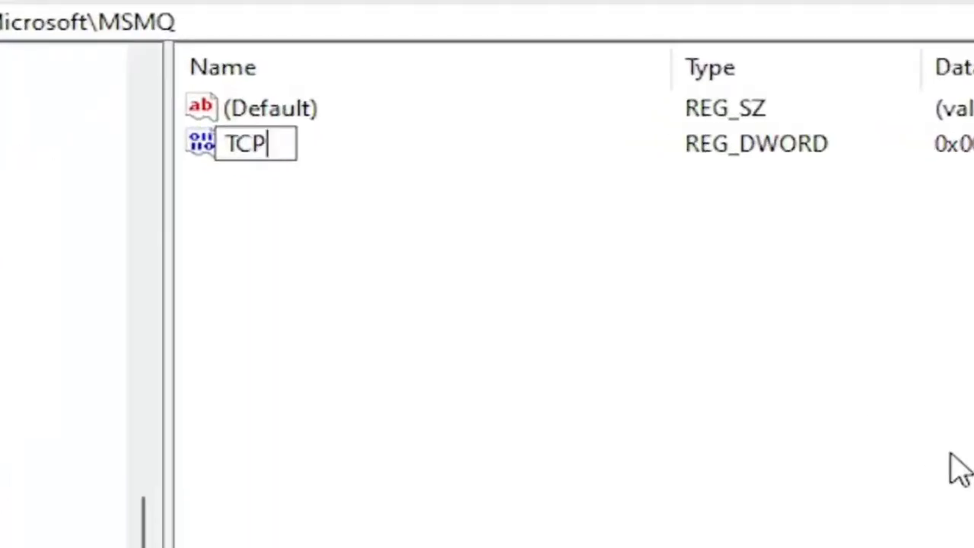
pyautogui.write('n')
pyautogui.press('BackSpace')
pyautogui.write('NoDelay')
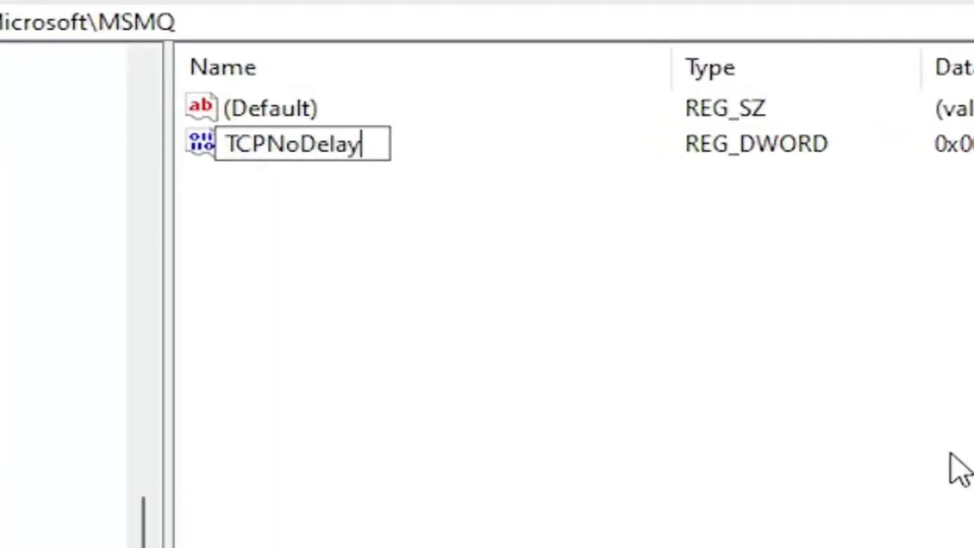
pyautogui.press('Return')
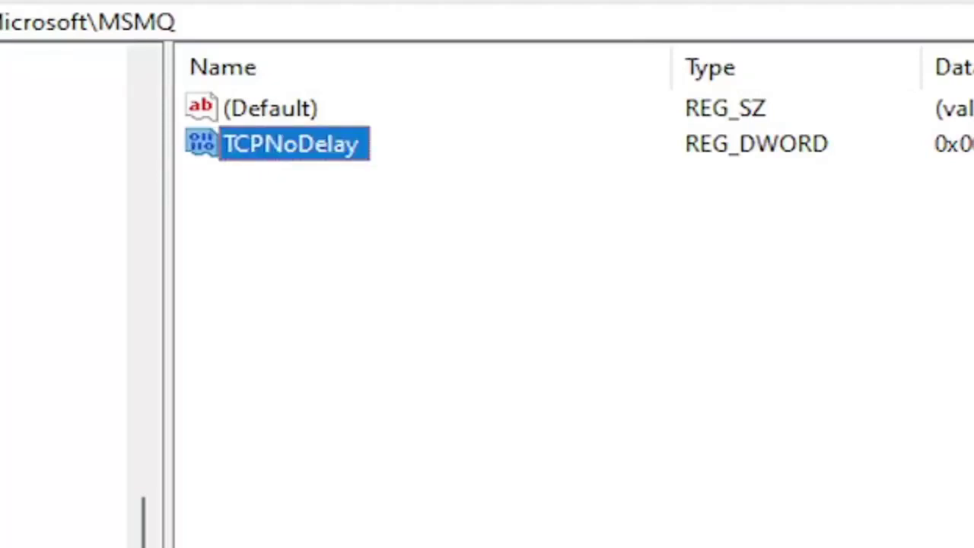
# Set the value data of TCPNoDelay in the MSMQ key to 1 with hexadecimal base
pyautogui.doubleClick(347, 155)
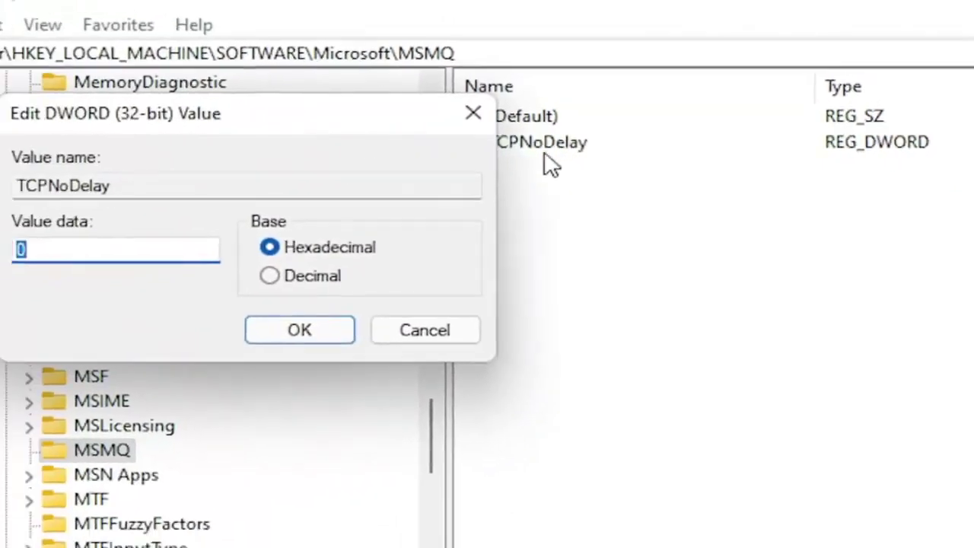
pyautogui.write('1')
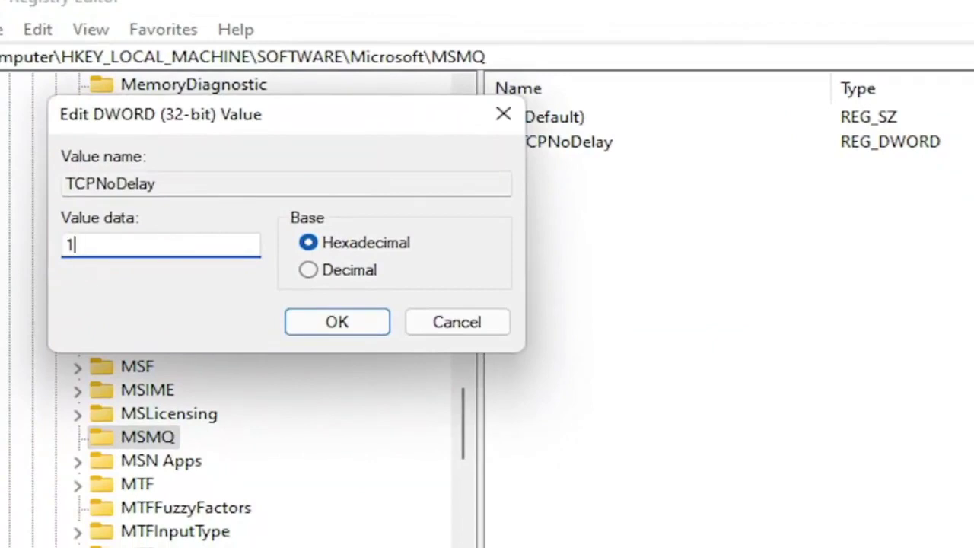
pyautogui.click(317, 323)
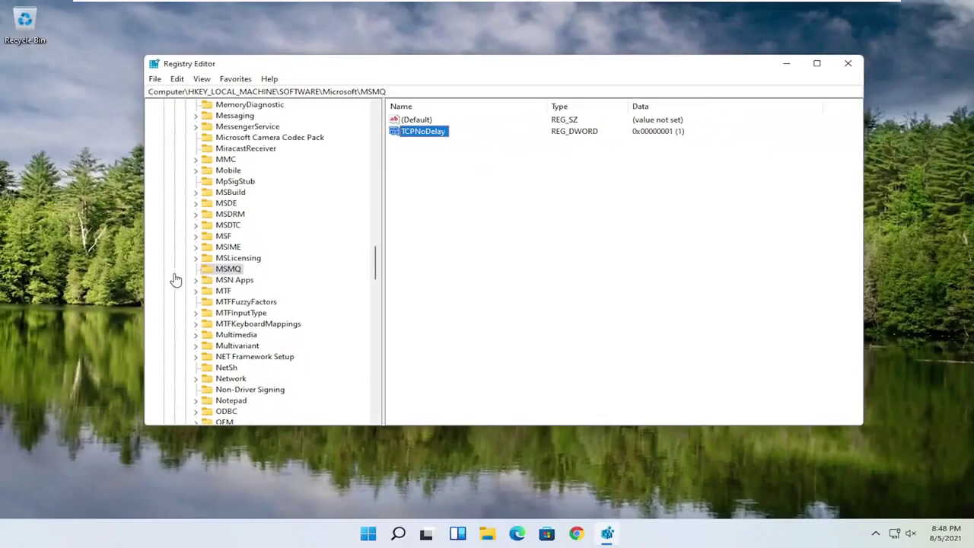
# Collapse the Microsoft, SOFTWARE and HKEY_LOCAL_MACHINE branches of the registry tree and close Registry Editor
pyautogui.moveTo(379, 270); pyautogui.dragTo(384, 114)
pyautogui.click(180, 272)
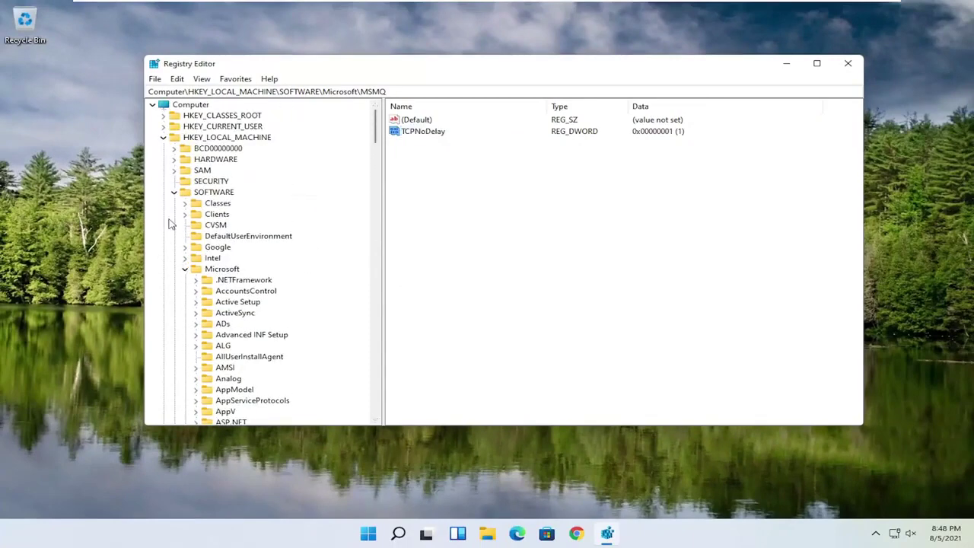
pyautogui.click(186, 268)
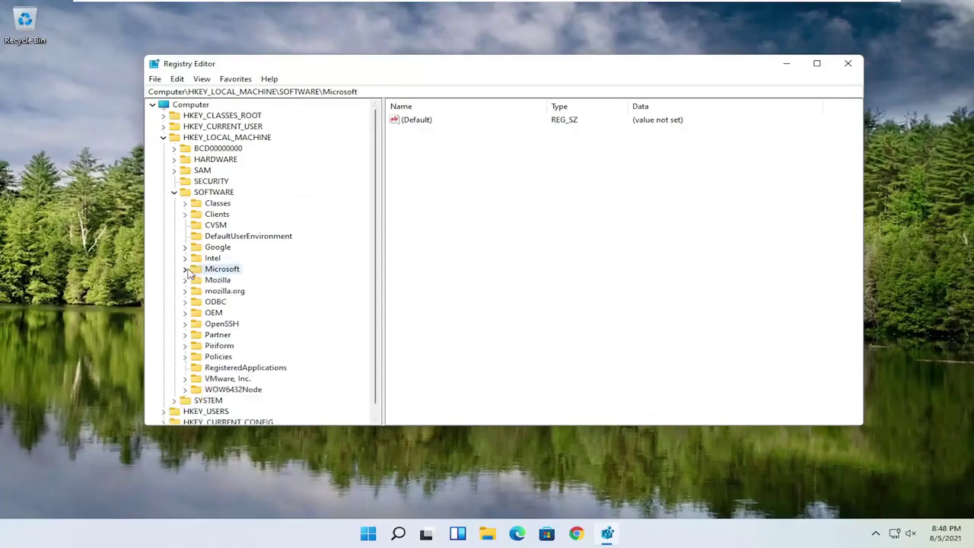
pyautogui.click(175, 193)
pyautogui.click(167, 139)
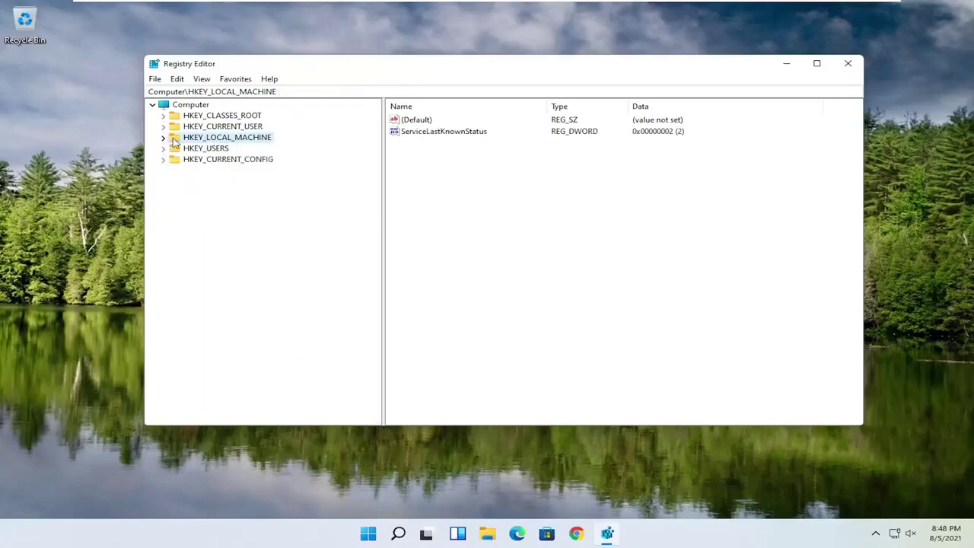
pyautogui.click(847, 64)
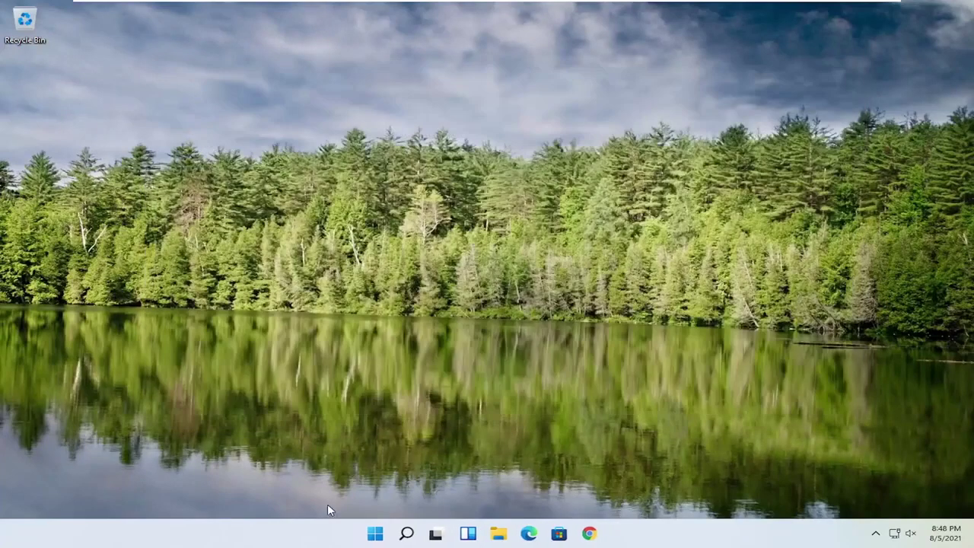
# Restart the computer
pyautogui.rightClick(383, 533)
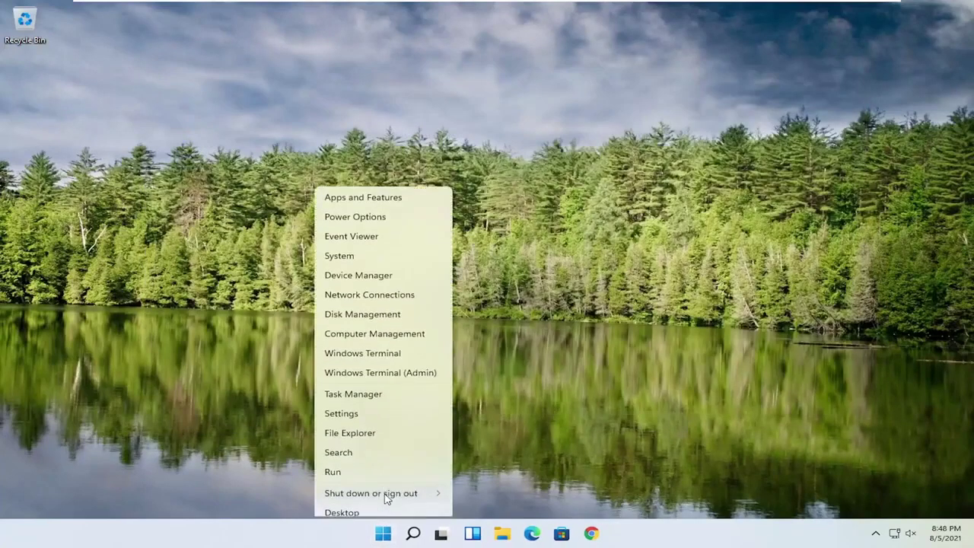
pyautogui.moveTo(383, 491)
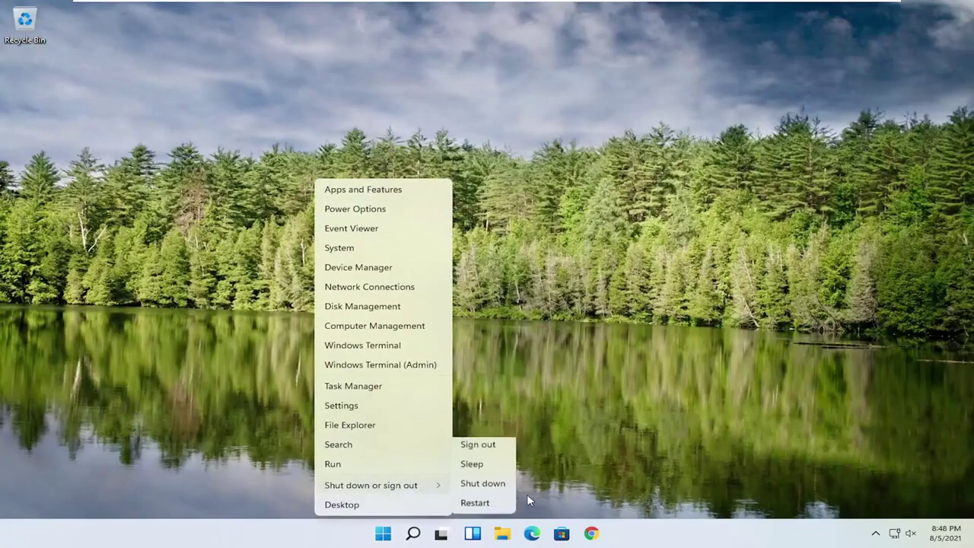
pyautogui.click(478, 507)
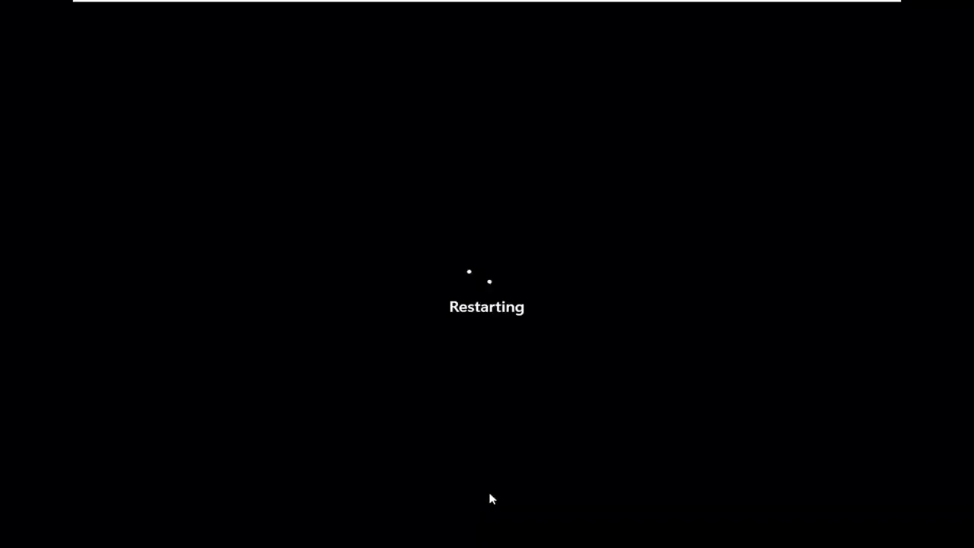